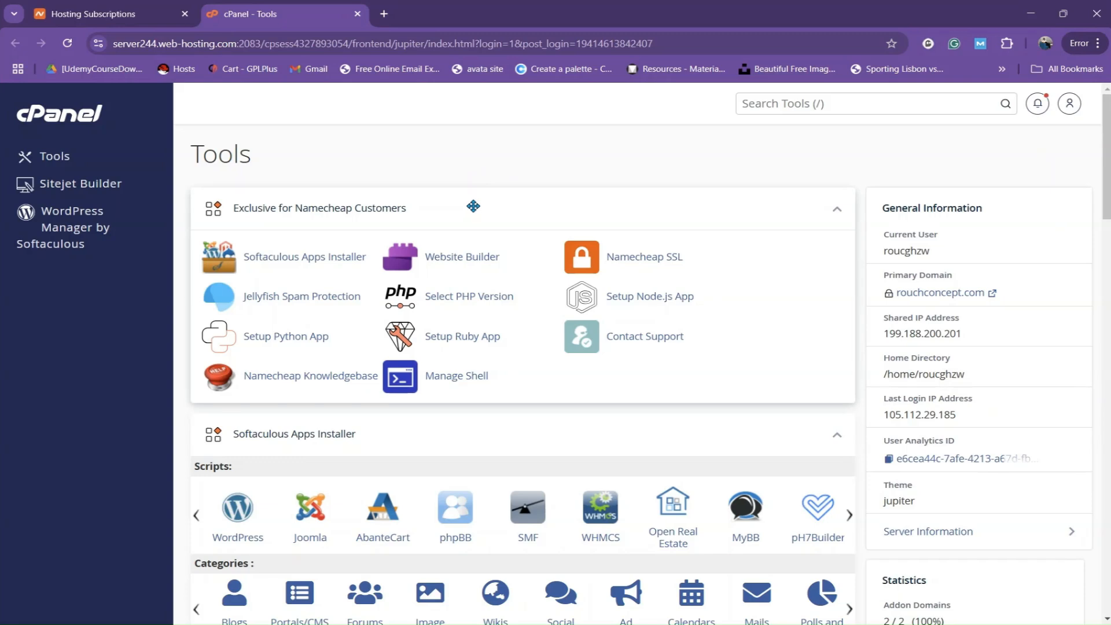
Find the Software section in cPanel and open WordPress Manager by Softaculous to list the existing installations.
scroll(475, 214, "down", 8)
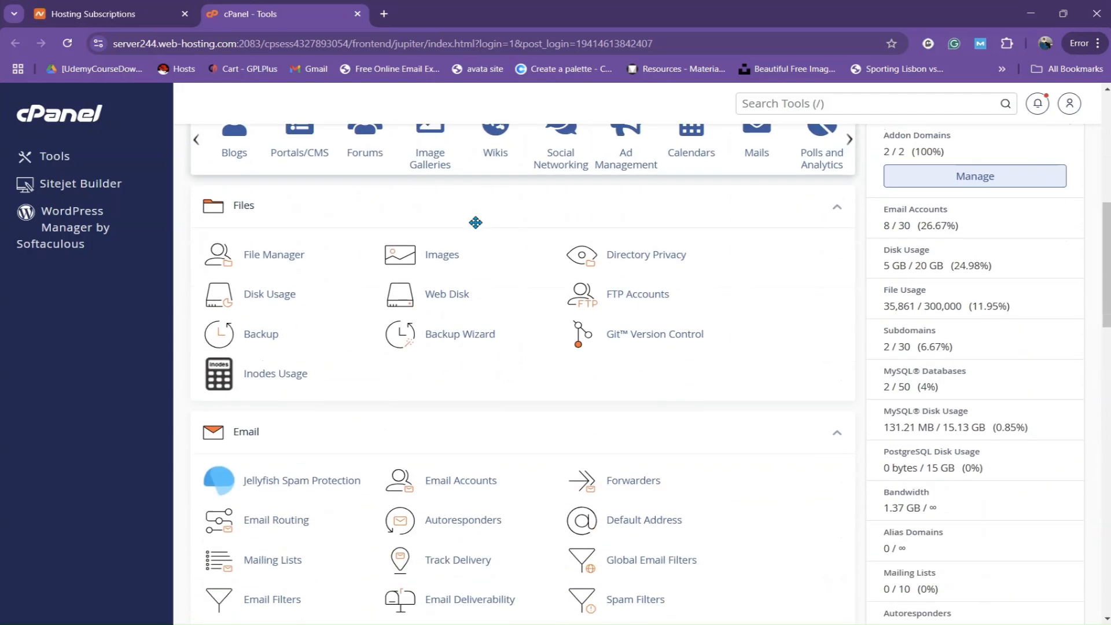
scroll(475, 222, "down", 8)
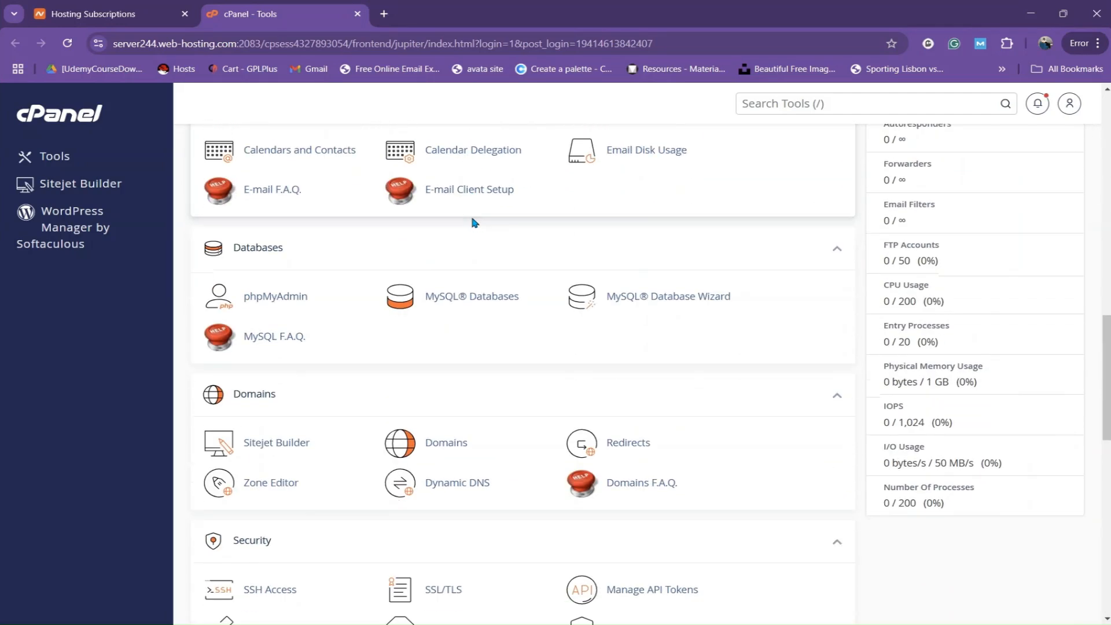
scroll(475, 222, "down", 3)
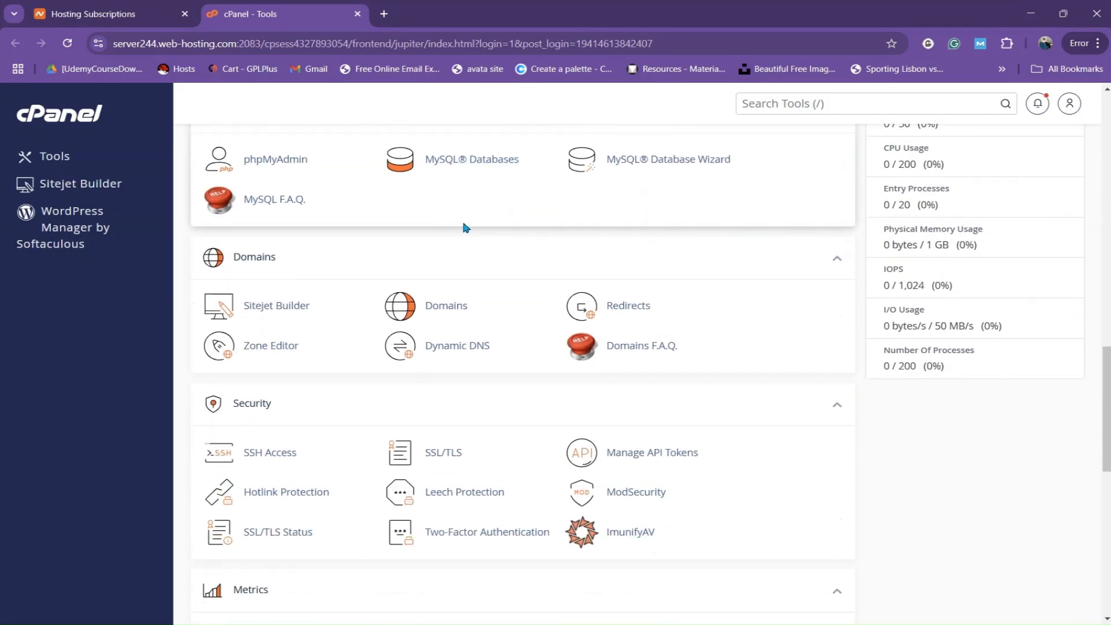
scroll(462, 234, "up", 6)
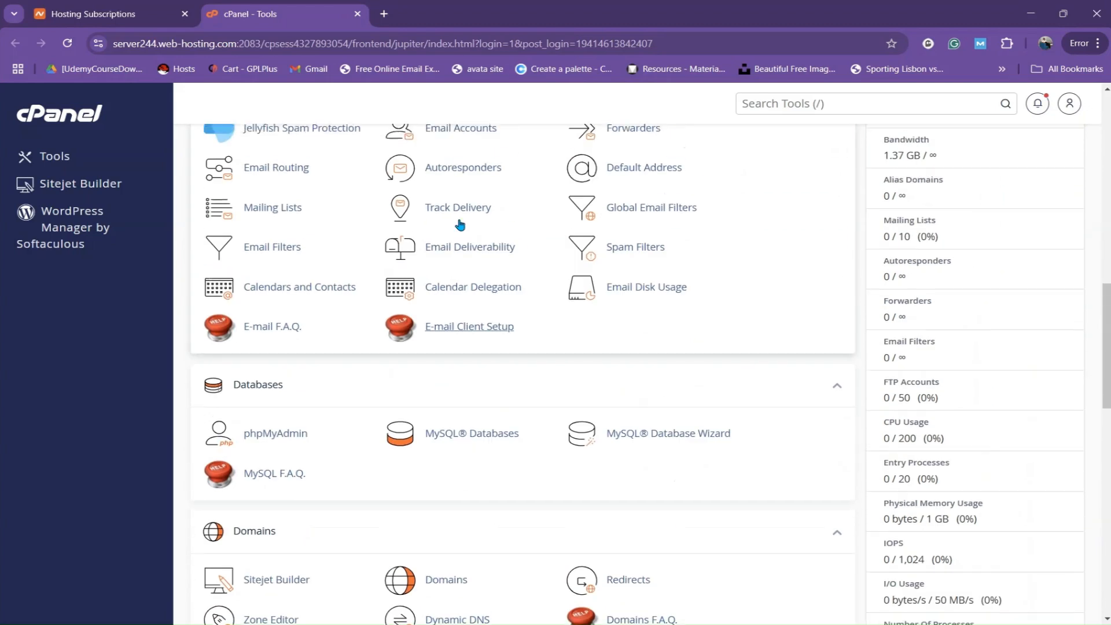
scroll(461, 225, "up", 11)
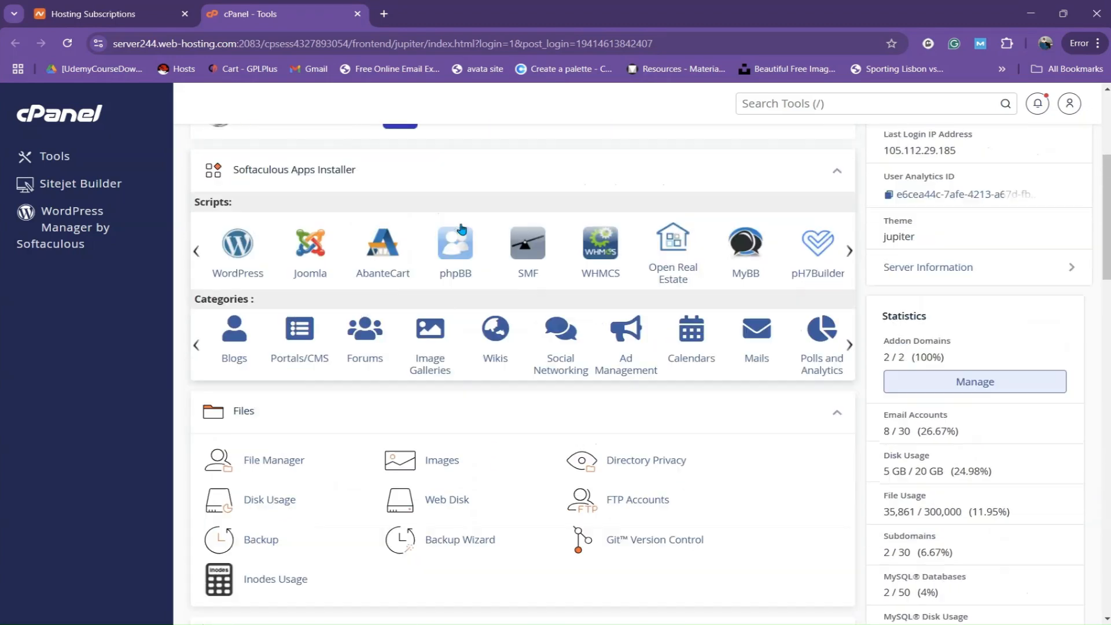
scroll(460, 226, "up", 4)
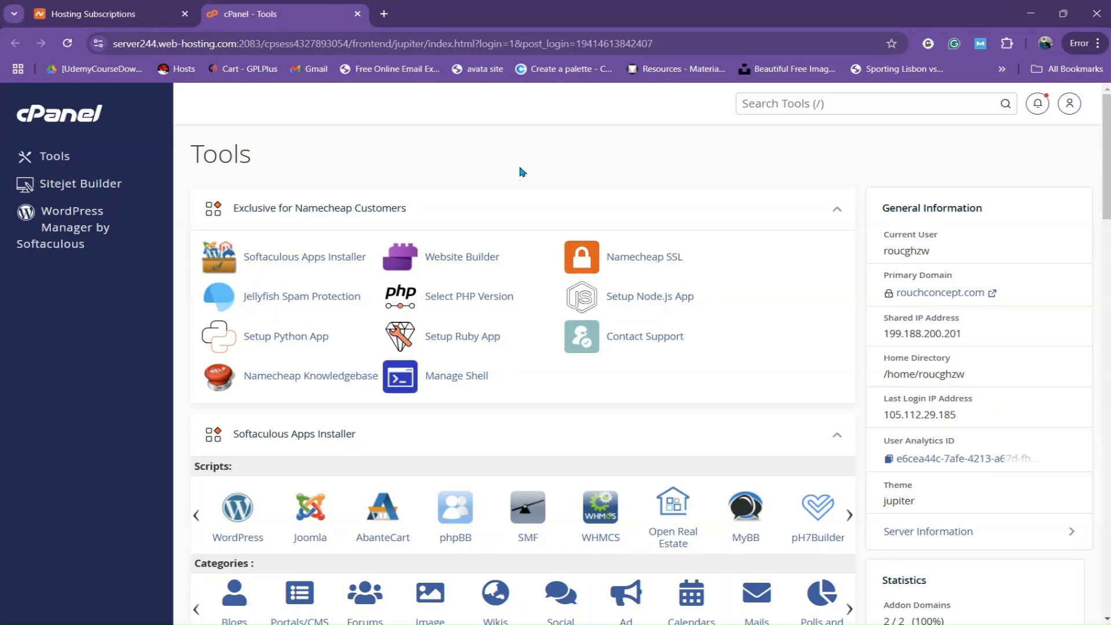
scroll(419, 187, "down", 15)
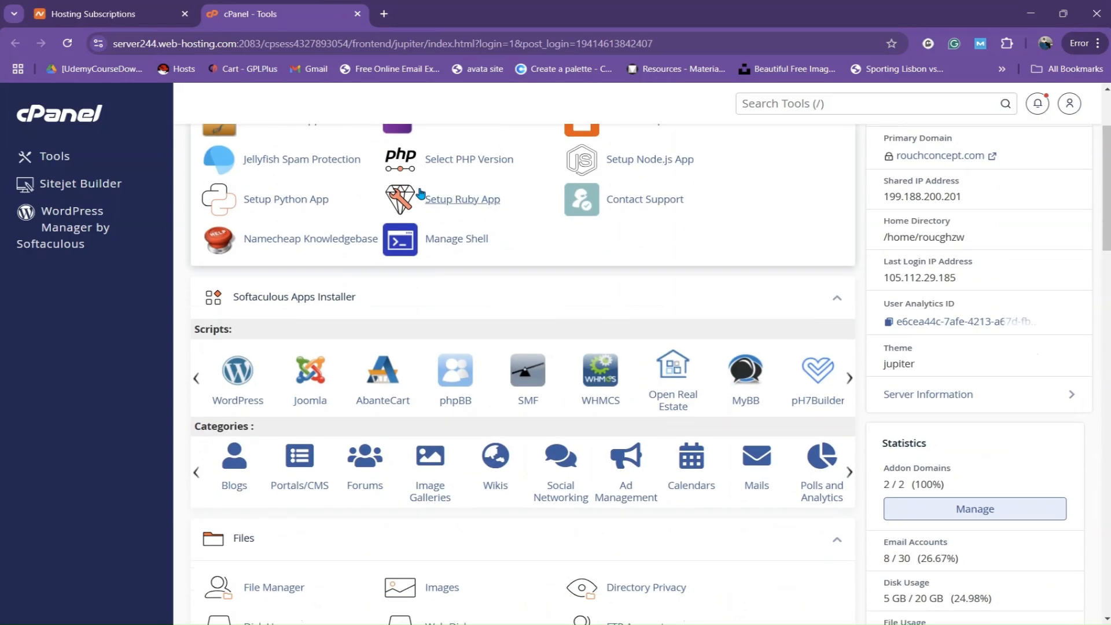
scroll(415, 220, "down", 15)
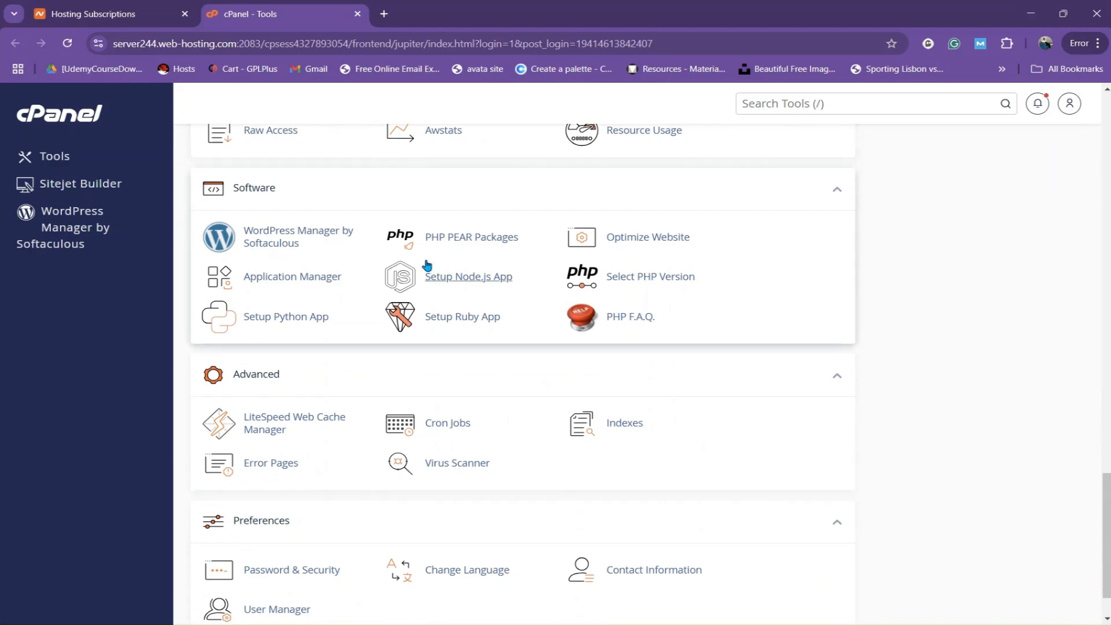
scroll(427, 265, "up", 8)
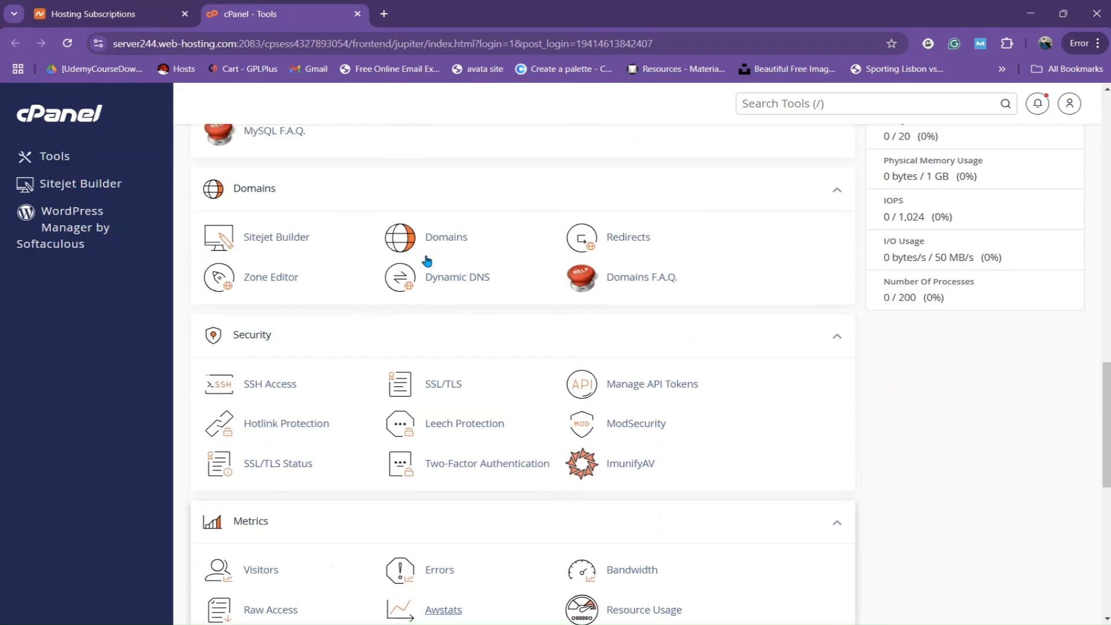
scroll(427, 260, "up", 4)
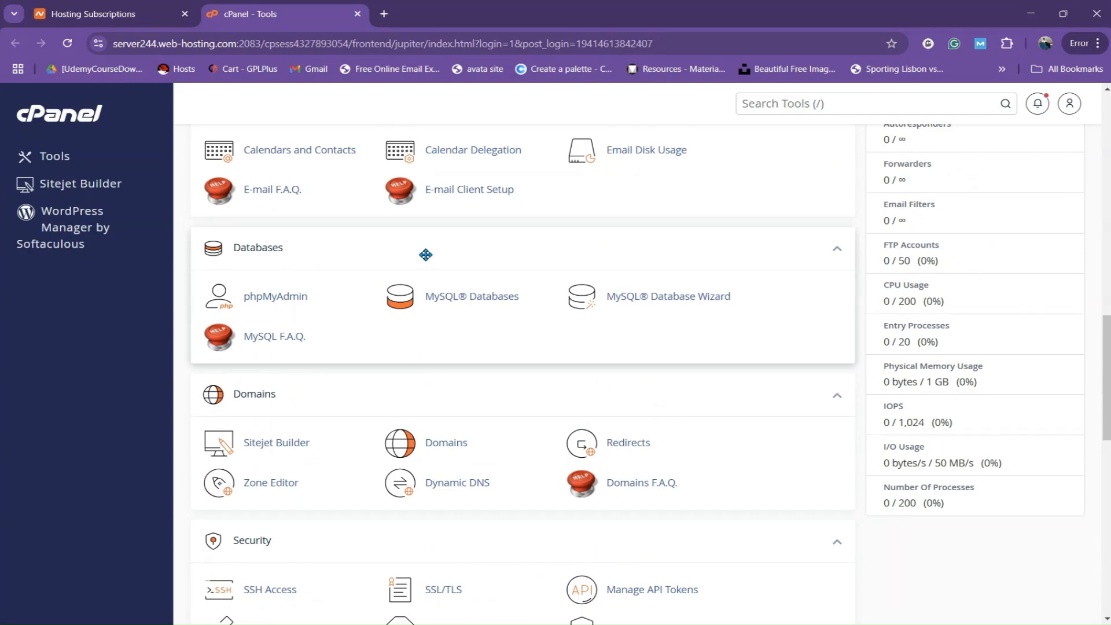
scroll(405, 289, "up", 6)
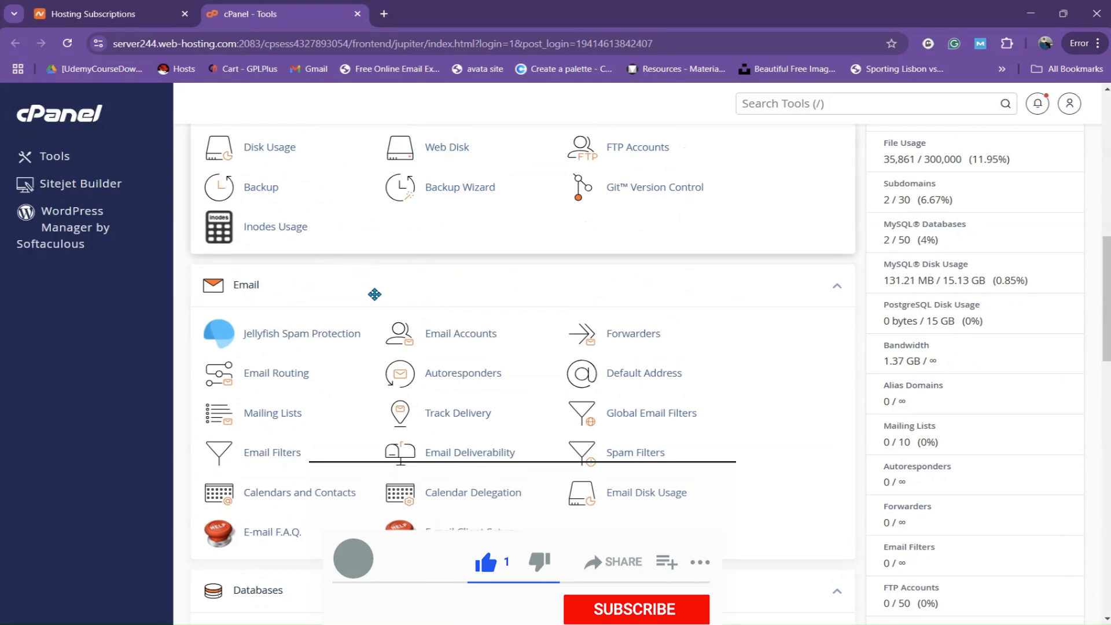
scroll(422, 287, "up", 11)
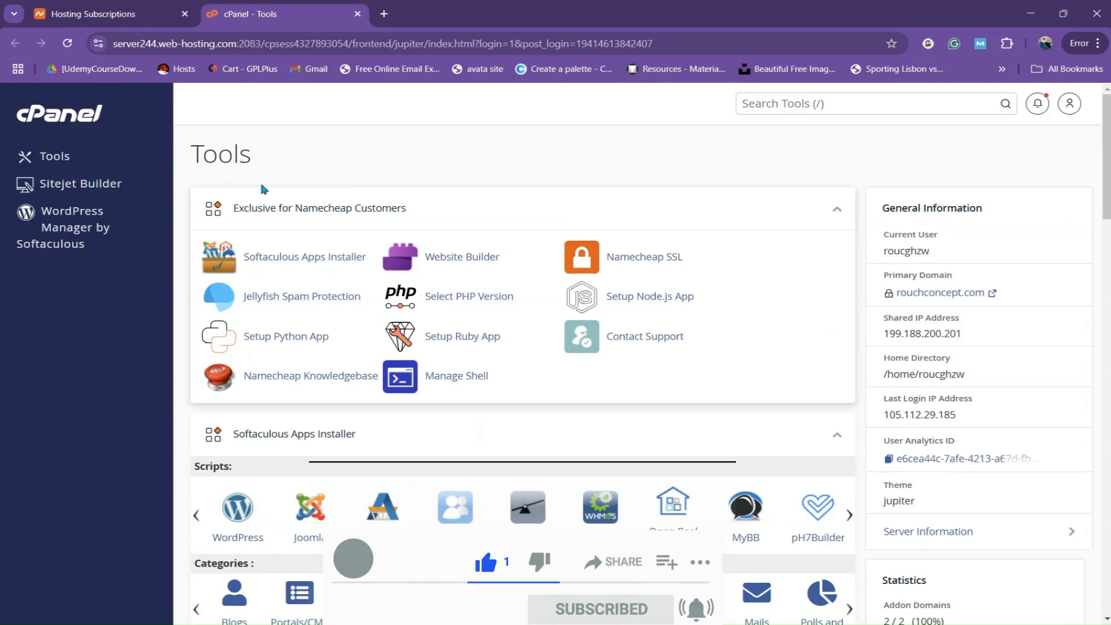
scroll(305, 389, "down", 1)
scroll(305, 389, "down", 8)
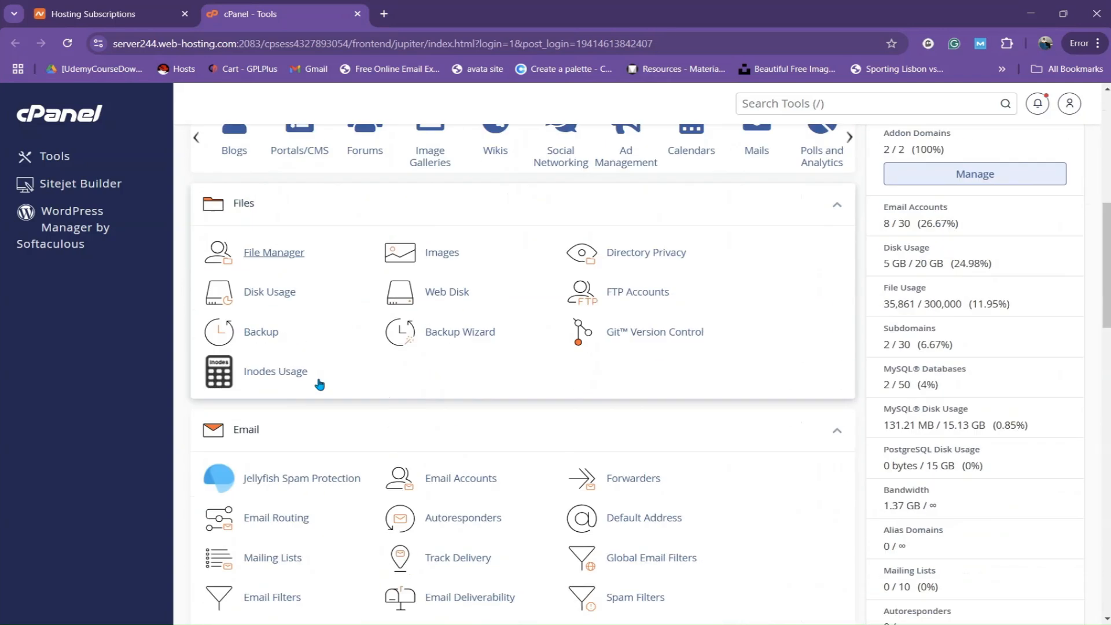
scroll(319, 384, "down", 2)
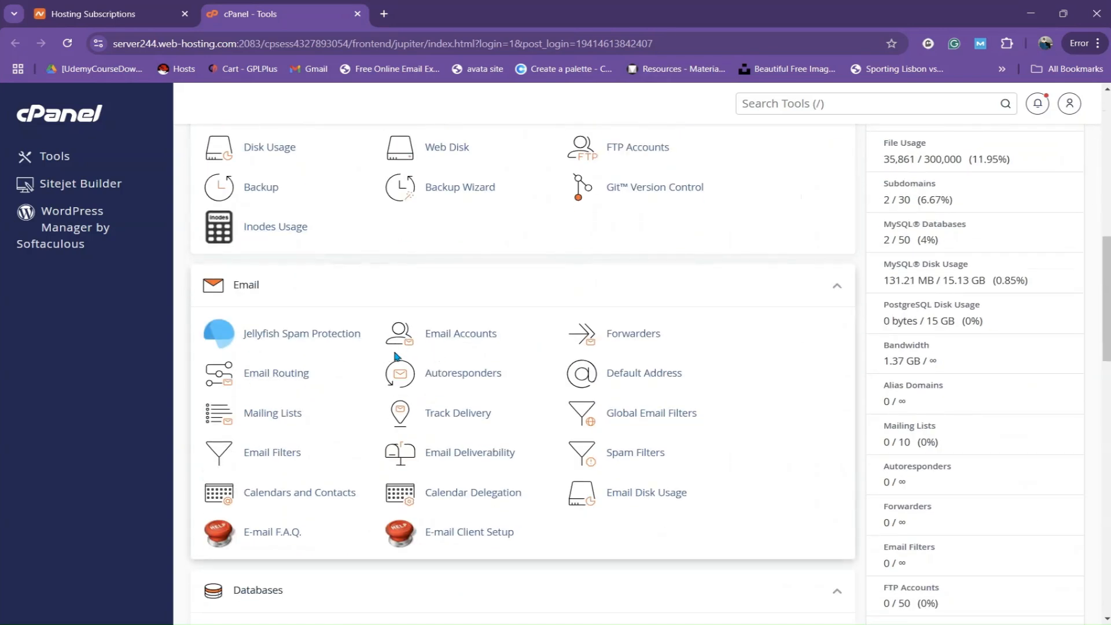
scroll(373, 343, "down", 2)
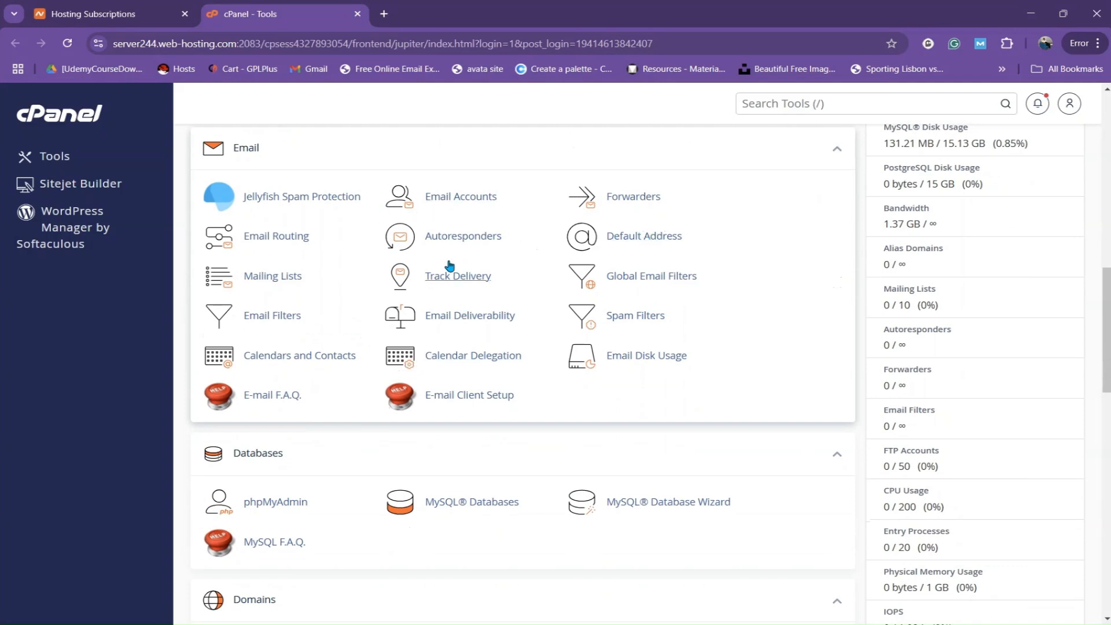
scroll(505, 364, "down", 5)
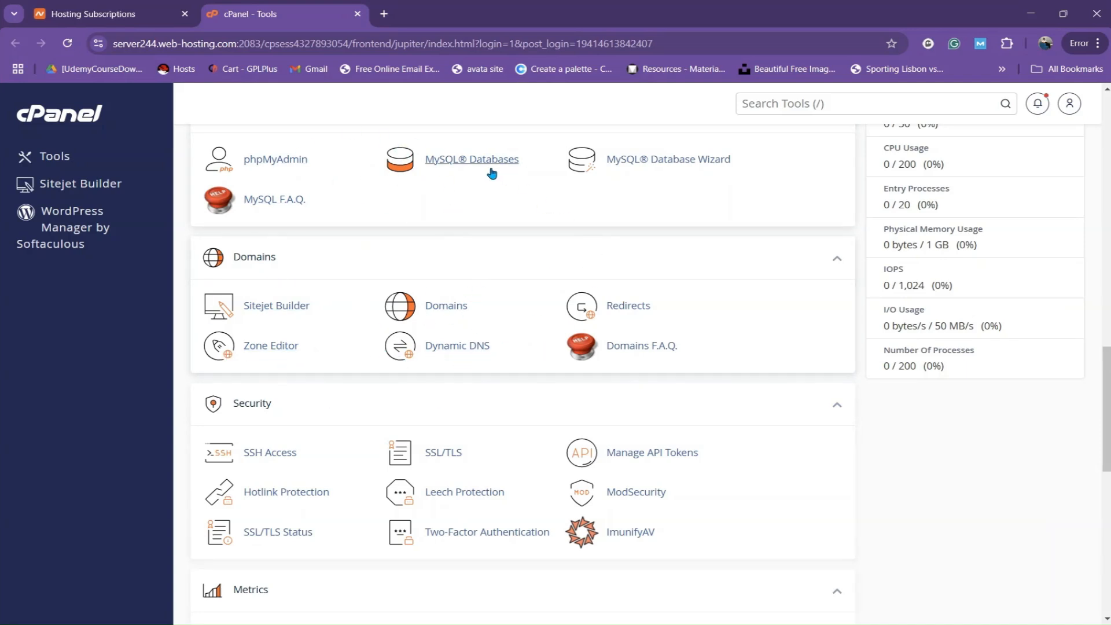
scroll(476, 377, "down", 1)
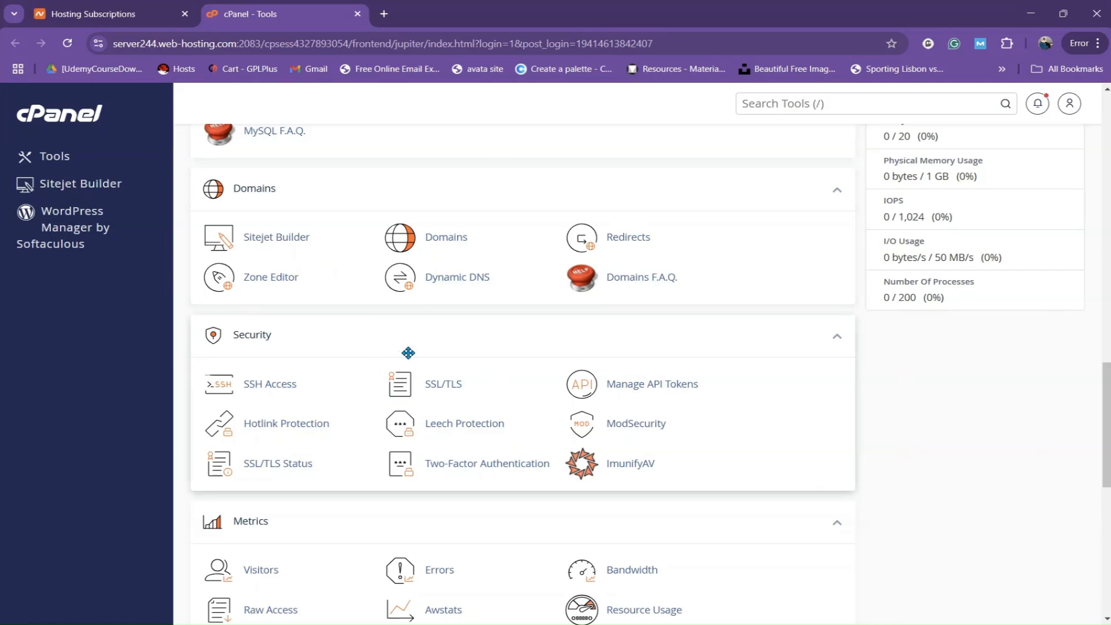
scroll(454, 392, "down", 1)
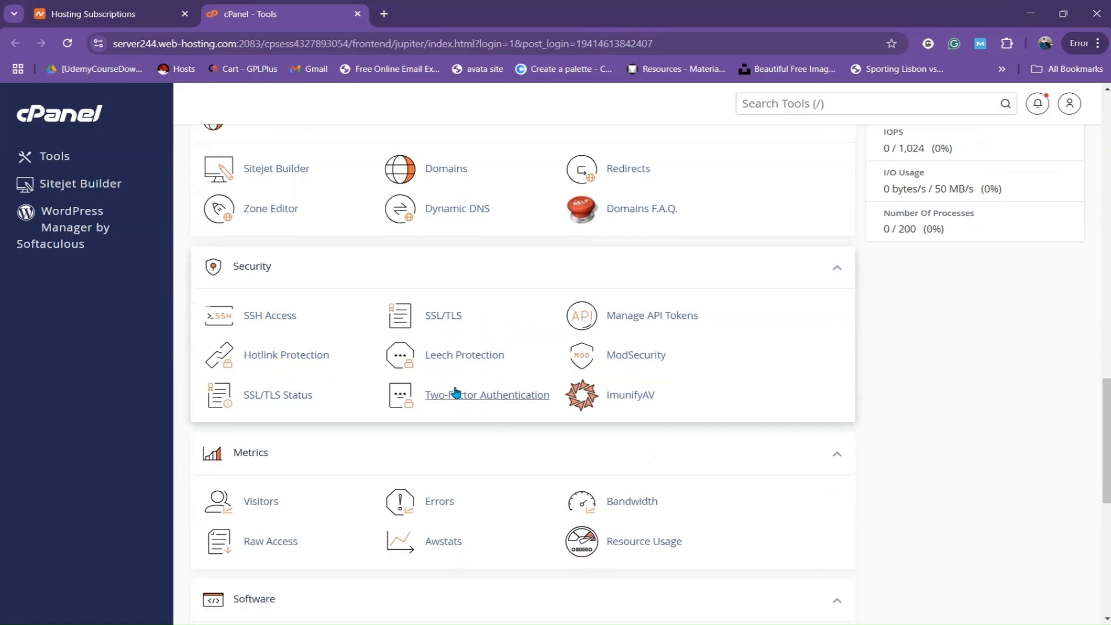
scroll(456, 392, "down", 3)
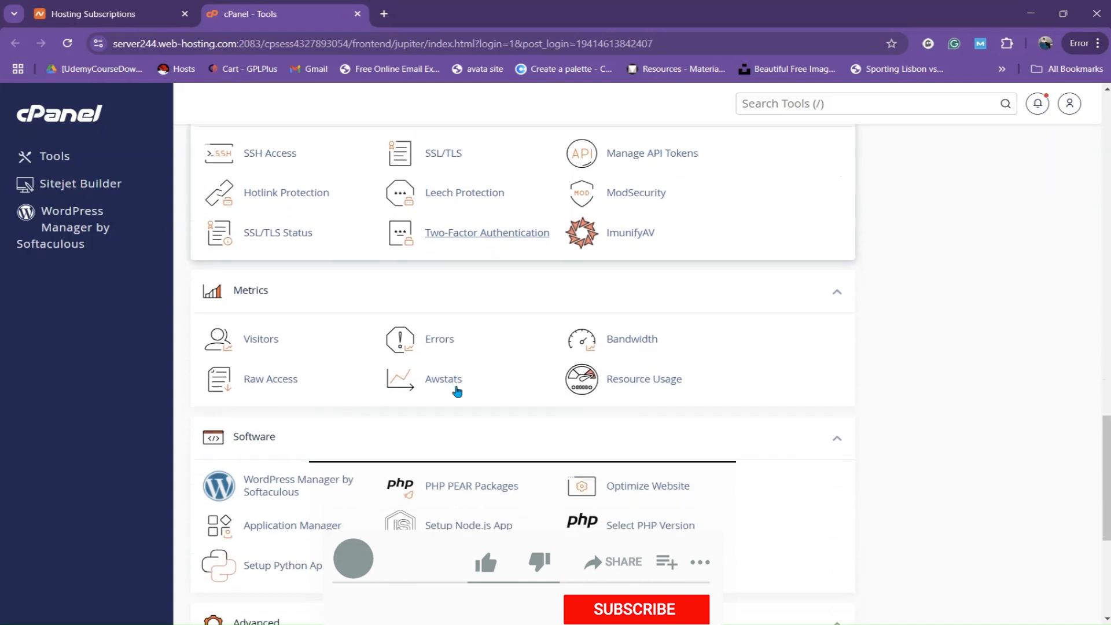
scroll(457, 385, "down", 2)
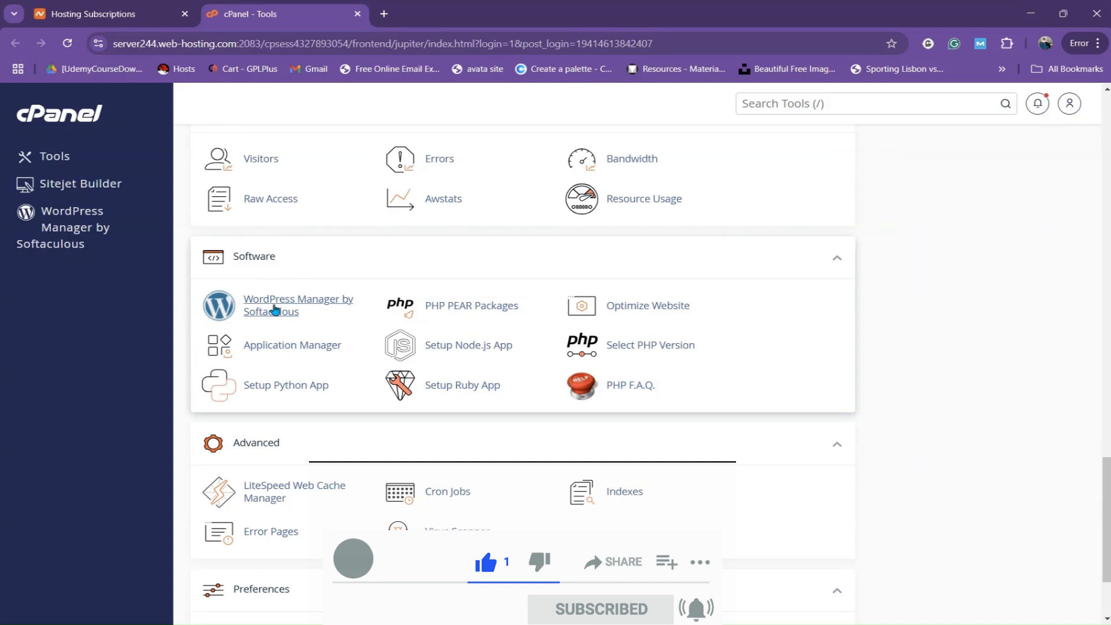
left_click(260, 305)
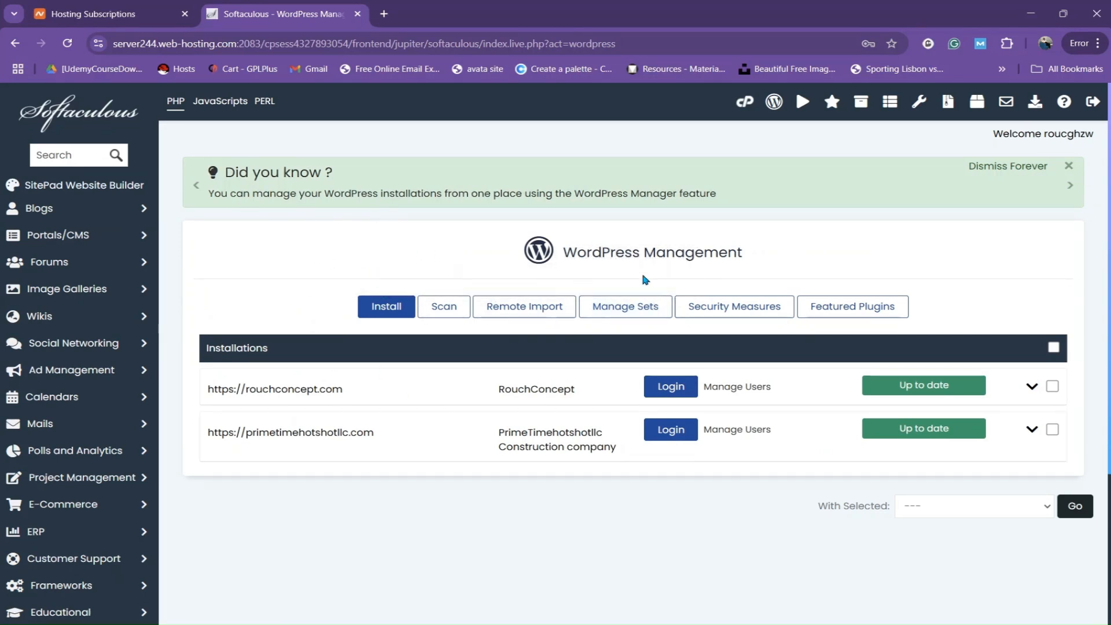
left_click(659, 302)
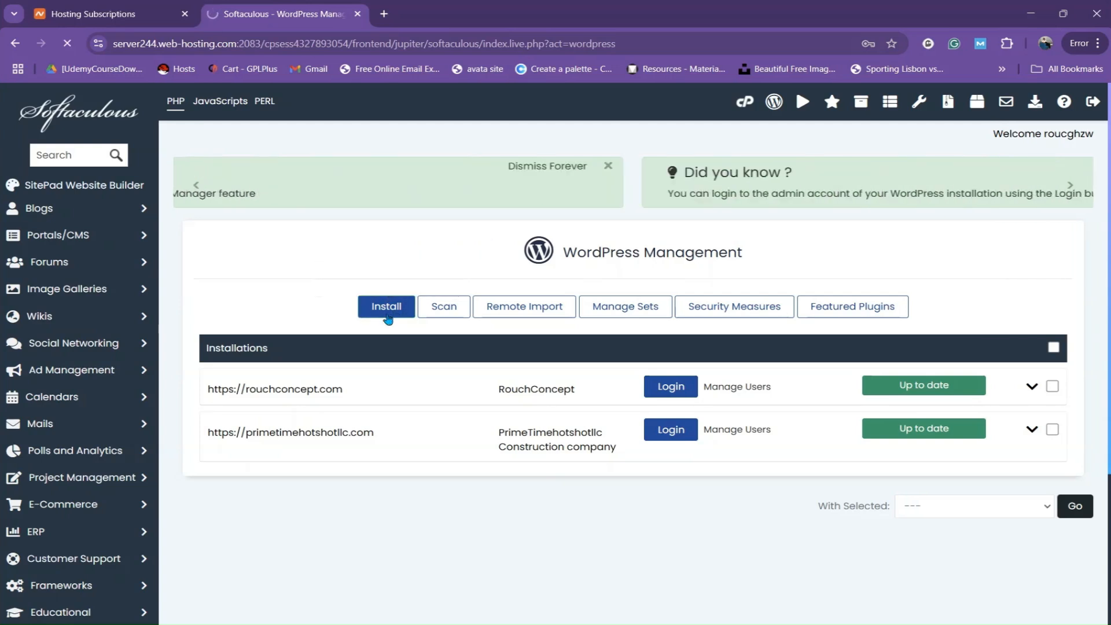
left_click(391, 320)
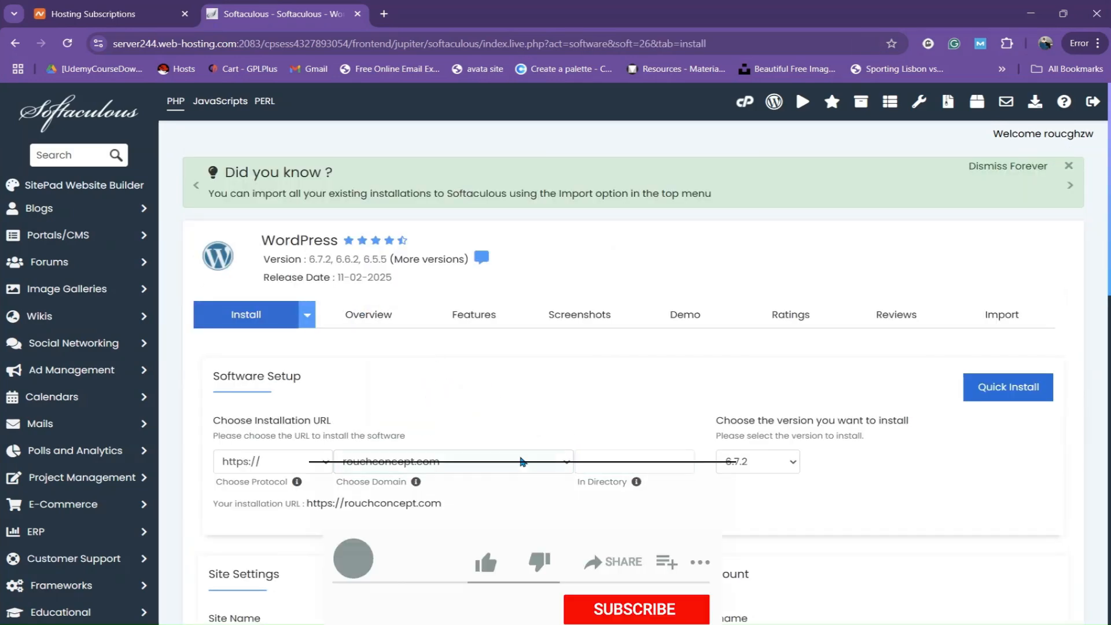
scroll(538, 465, "down", 1)
scroll(538, 466, "down", 2)
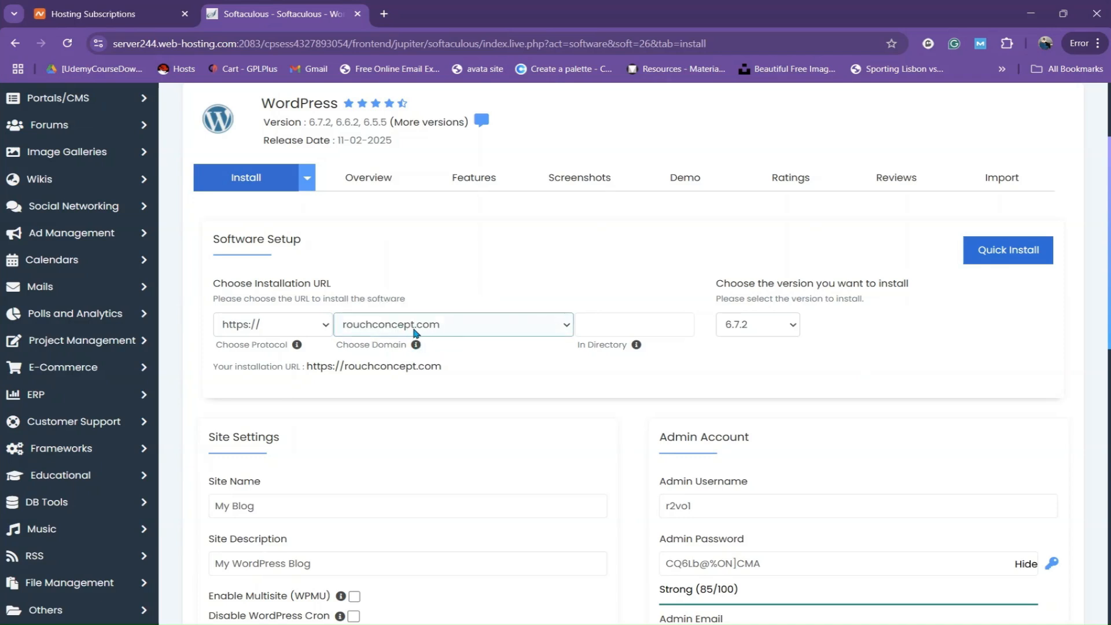
left_click(565, 327)
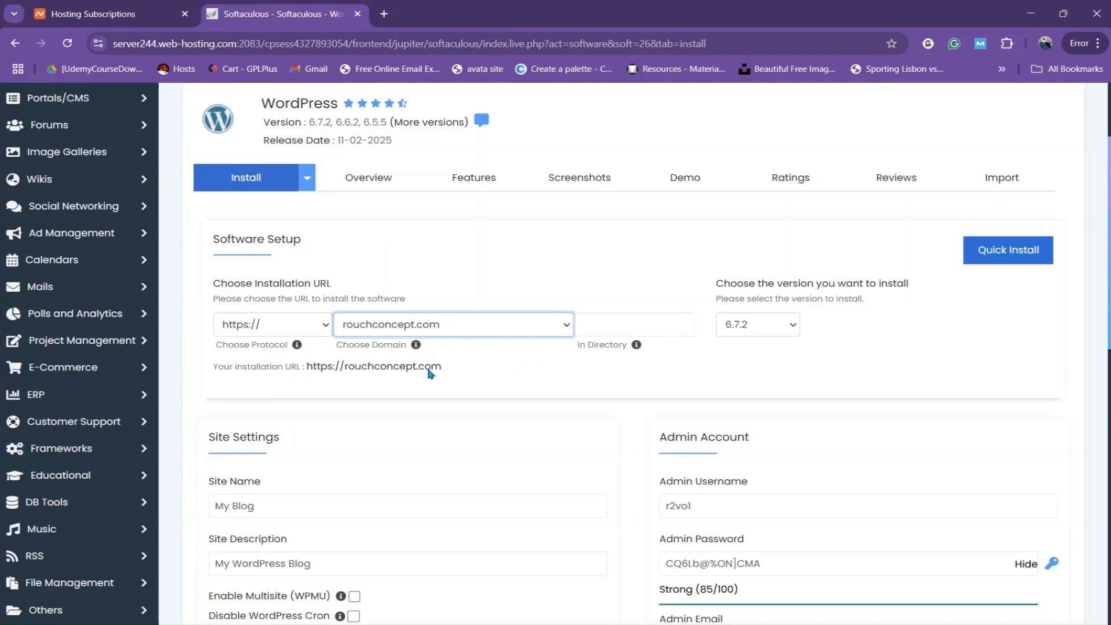
key("Down")
Enter 'Medical care services' and move it into the Site Description field.
scroll(570, 417, "down", 1)
scroll(570, 418, "down", 2)
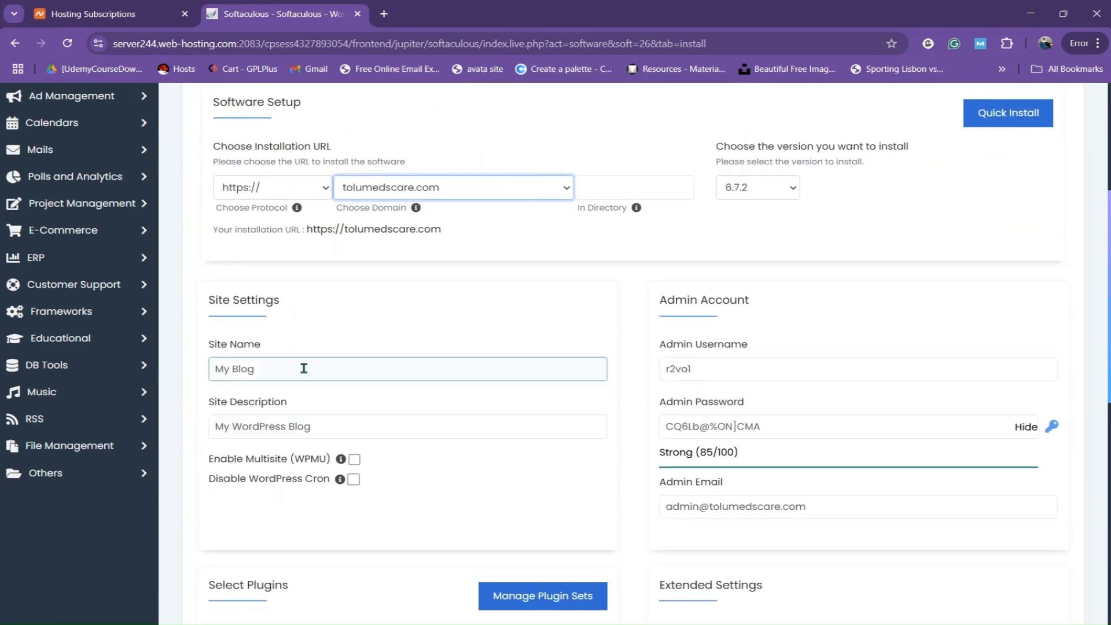
left_click(304, 368)
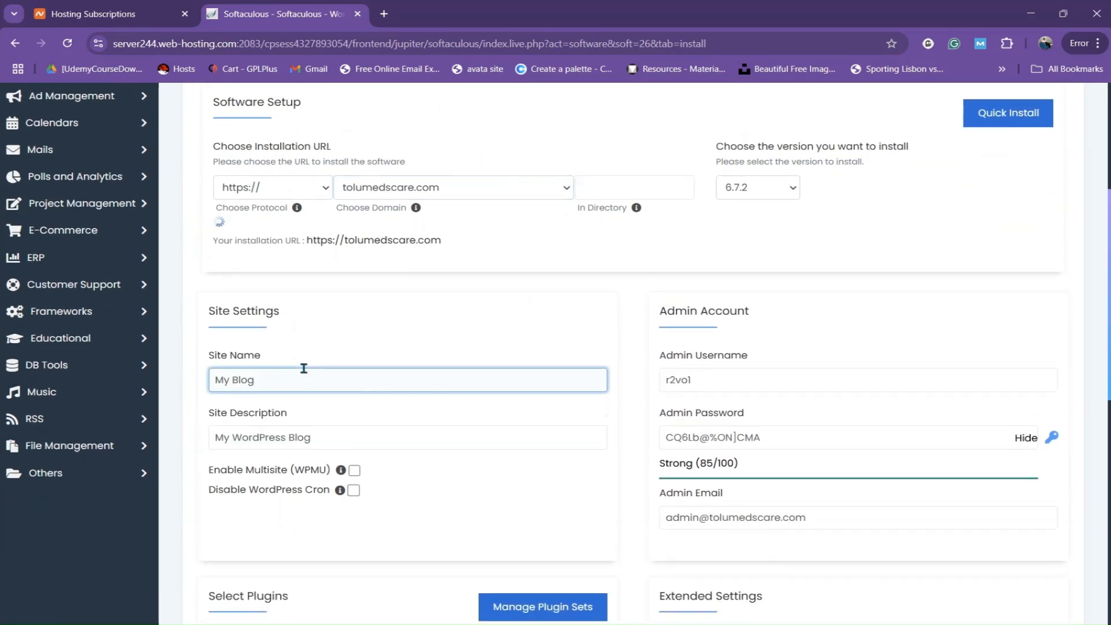
key("ctrl+a")
type("M")
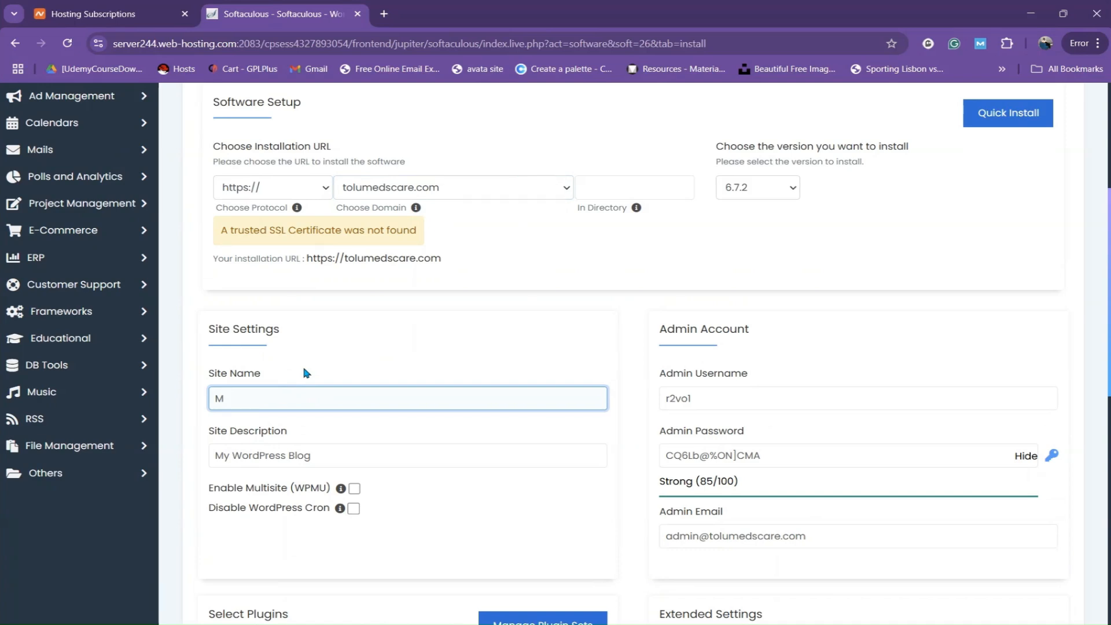
type("edical care services")
scroll(520, 426, "down", 2)
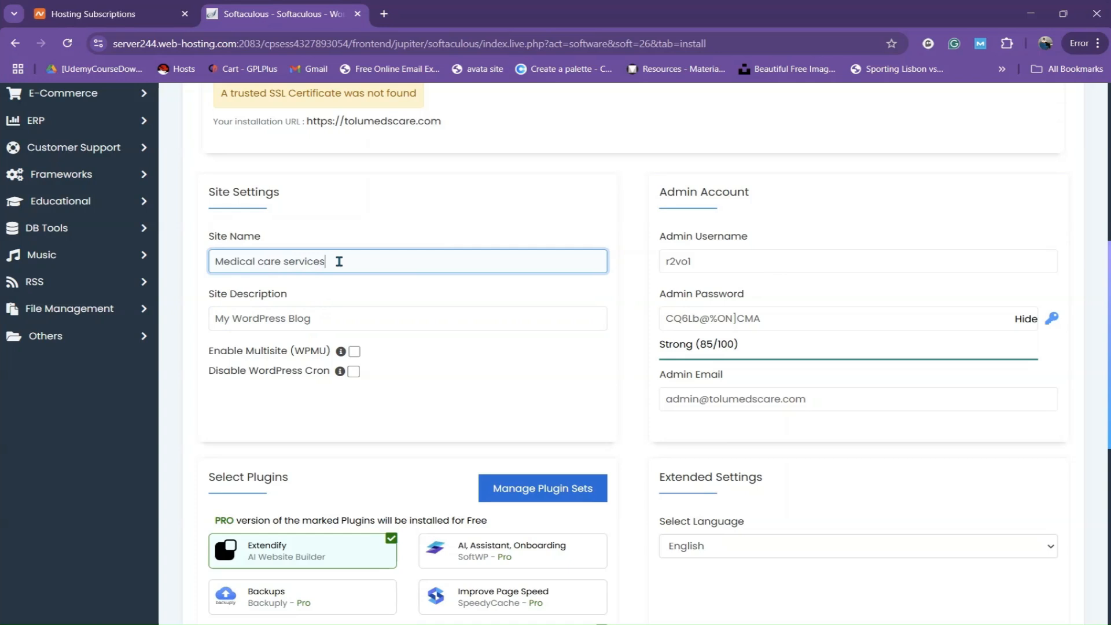
left_click_drag(341, 262, 196, 263)
key("ctrl+c")
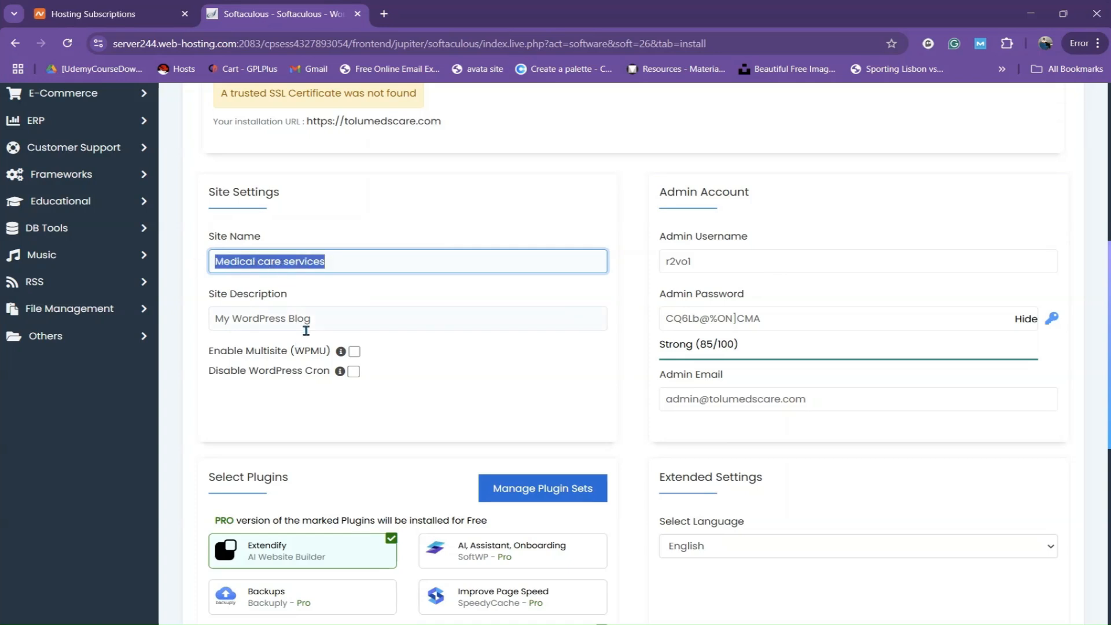
left_click(339, 319)
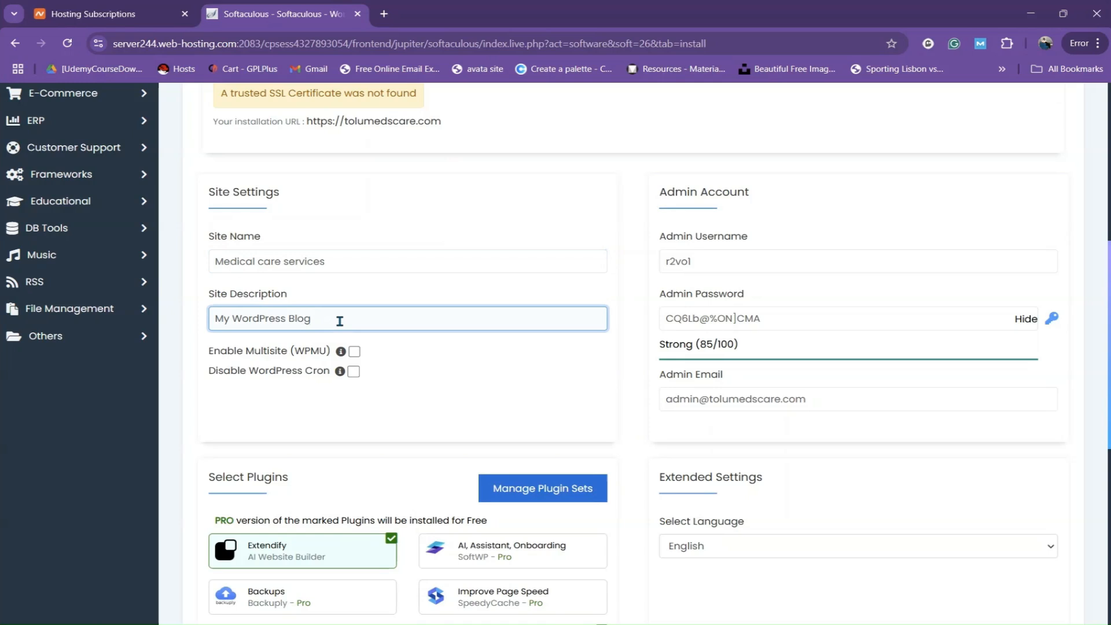
key("ctrl+a")
key("ctrl+v")
Clear the Site Name field and retype the name as 'Tolume'.
left_click_drag(342, 258, 213, 262)
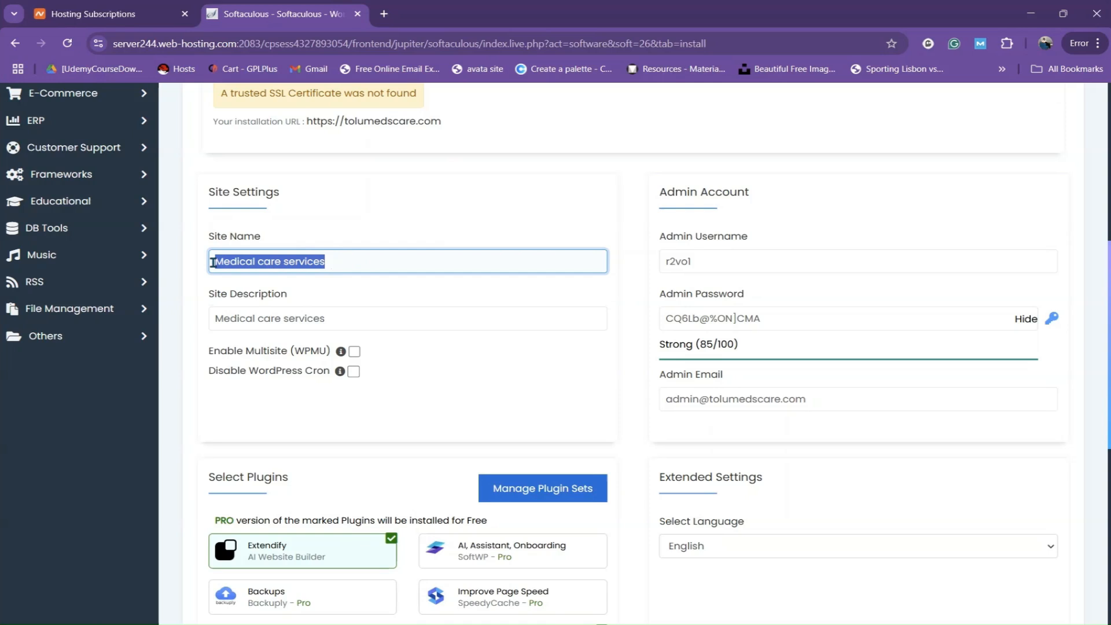
key("BackSpace")
type("Tolu")
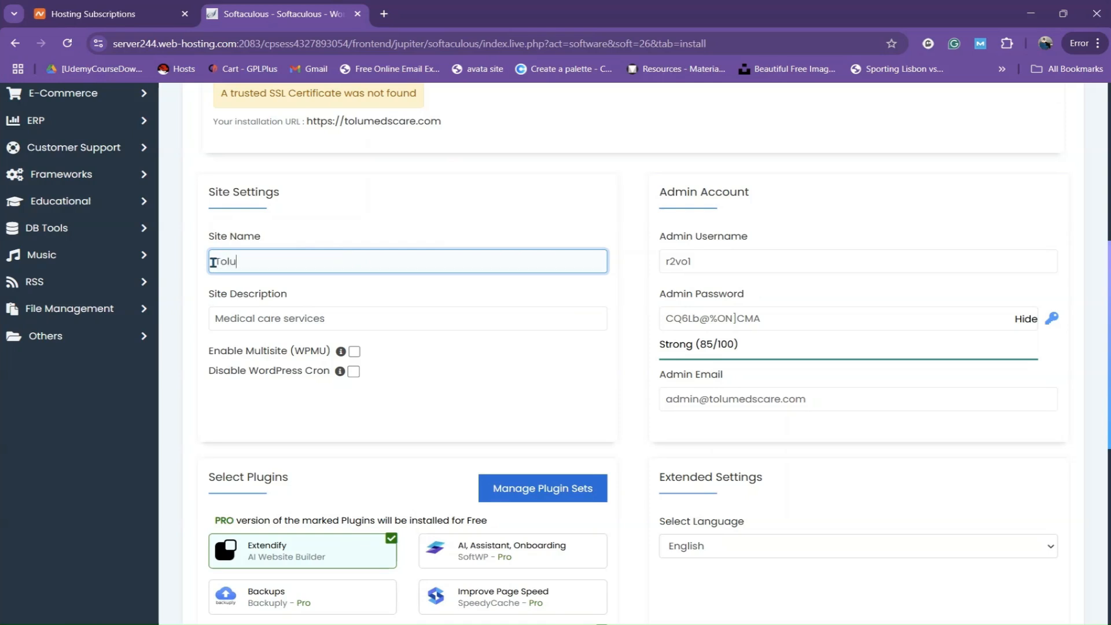
type("med")
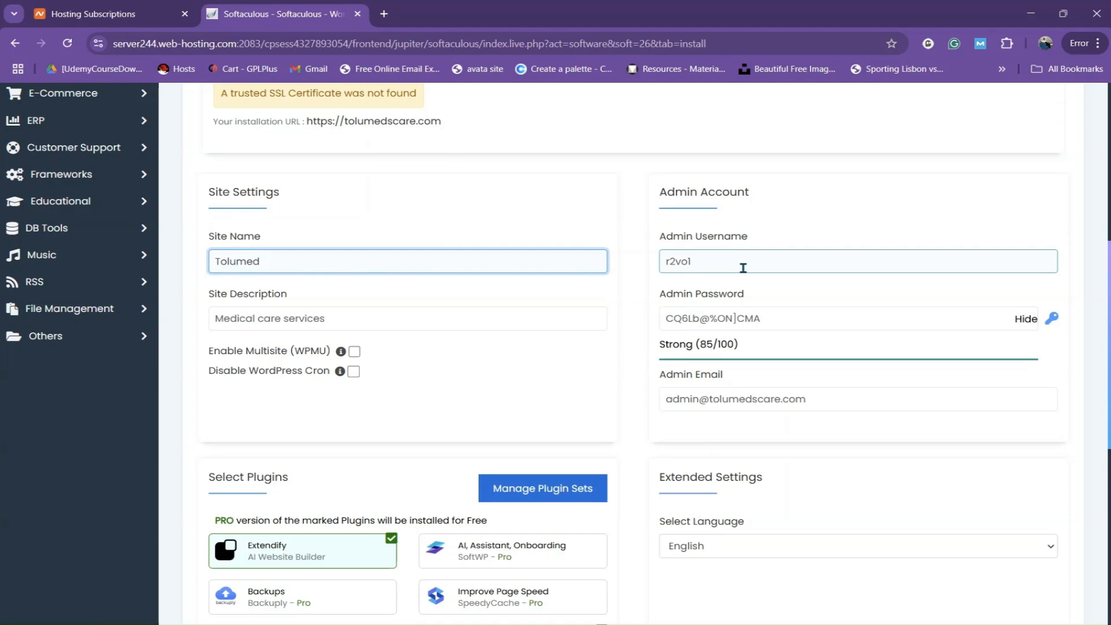
Replace the generated admin username with a simple new username.
left_click(707, 263)
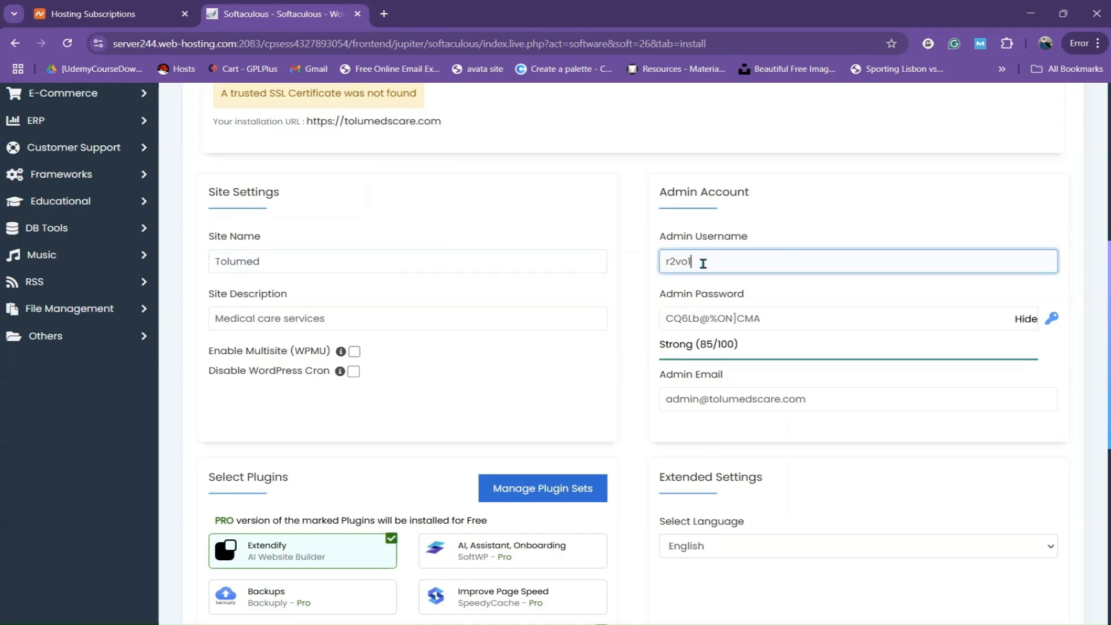
double_click(702, 263)
type("tol")
key("BackSpace")
key("BackSpace")
type("admin")
Replace the generated admin password with a new password rated Strong (78/100).
left_click(773, 322)
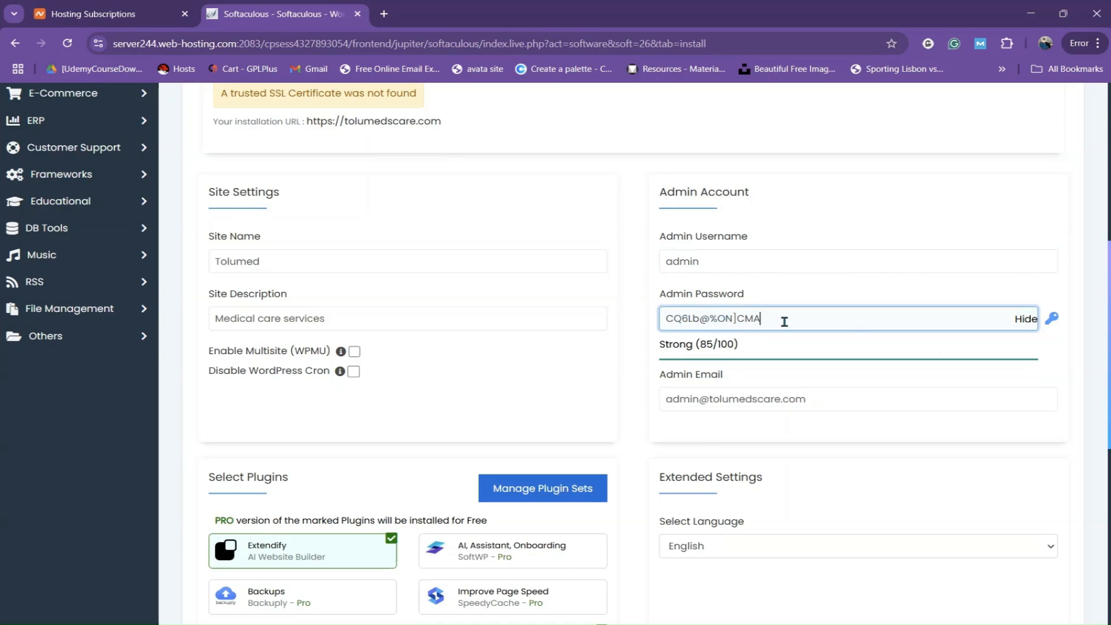
left_click_drag(775, 318, 652, 317)
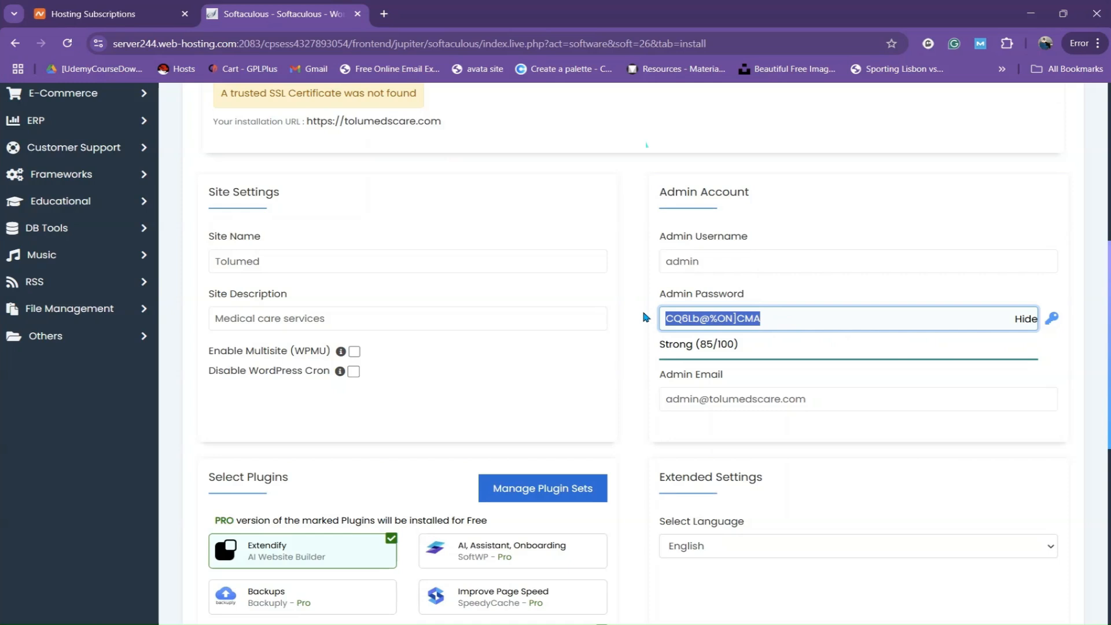
key("BackSpace")
key("BackSpace")
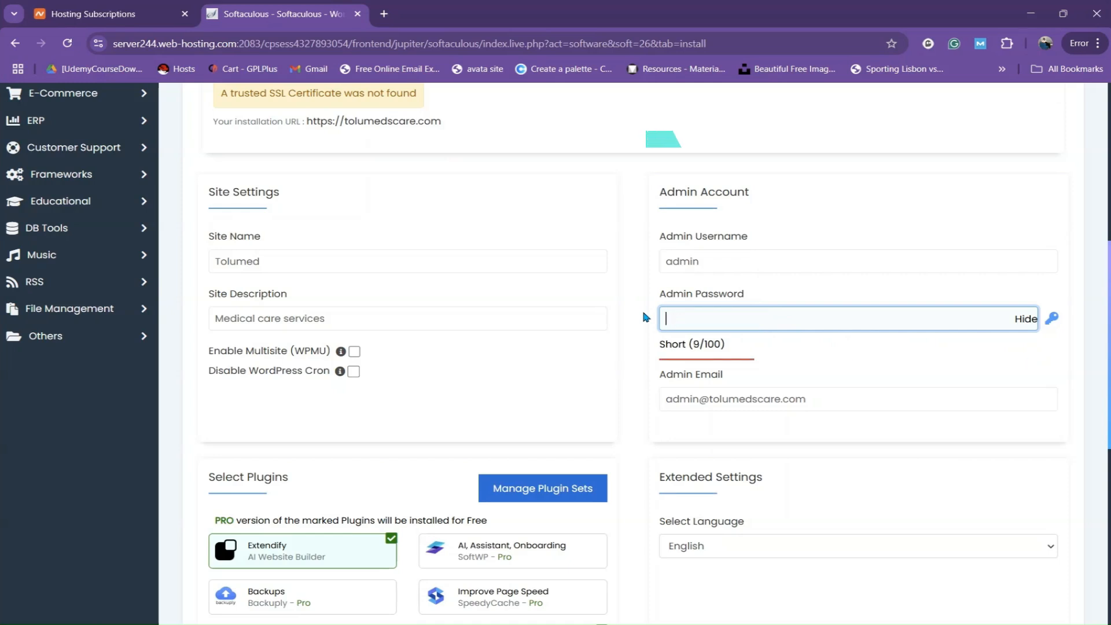
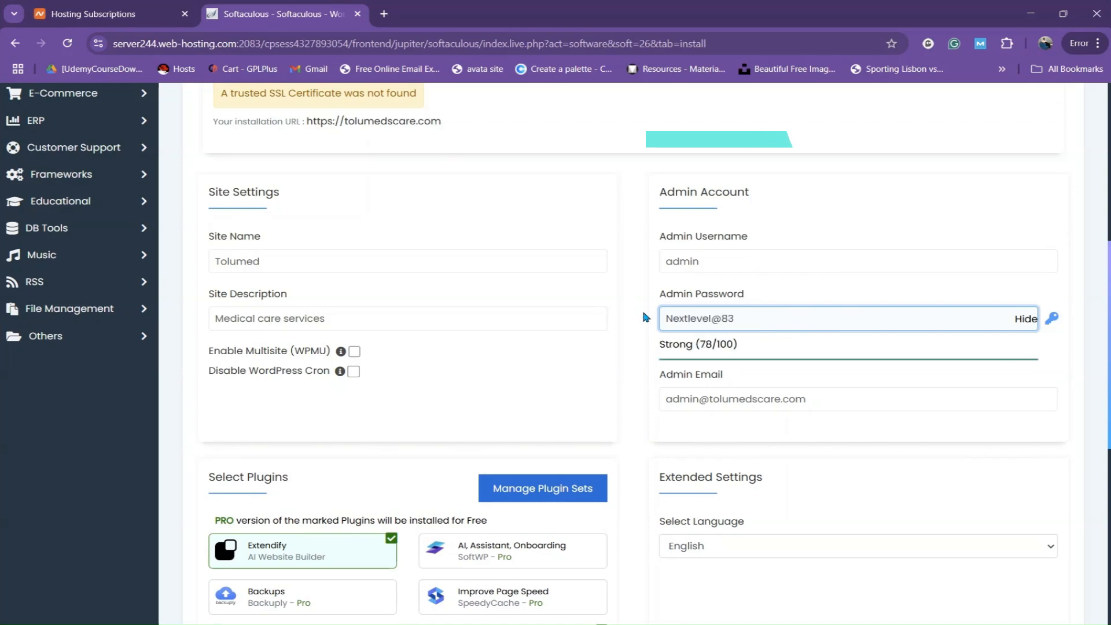
left_click(770, 369)
left_click(742, 408)
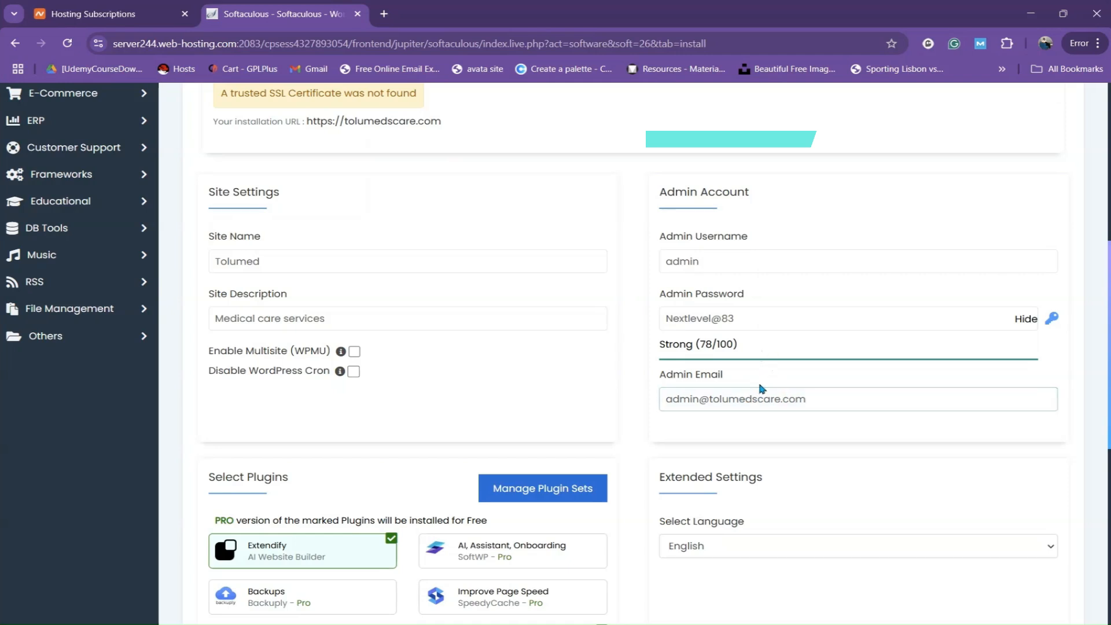
left_click(818, 399)
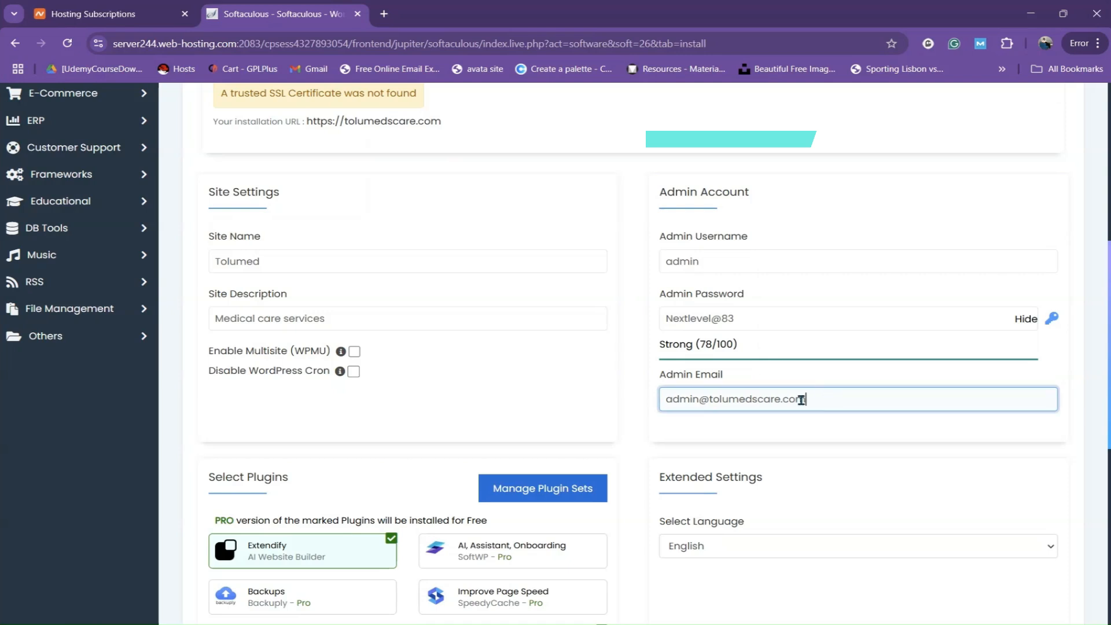
left_click_drag(818, 400, 678, 403)
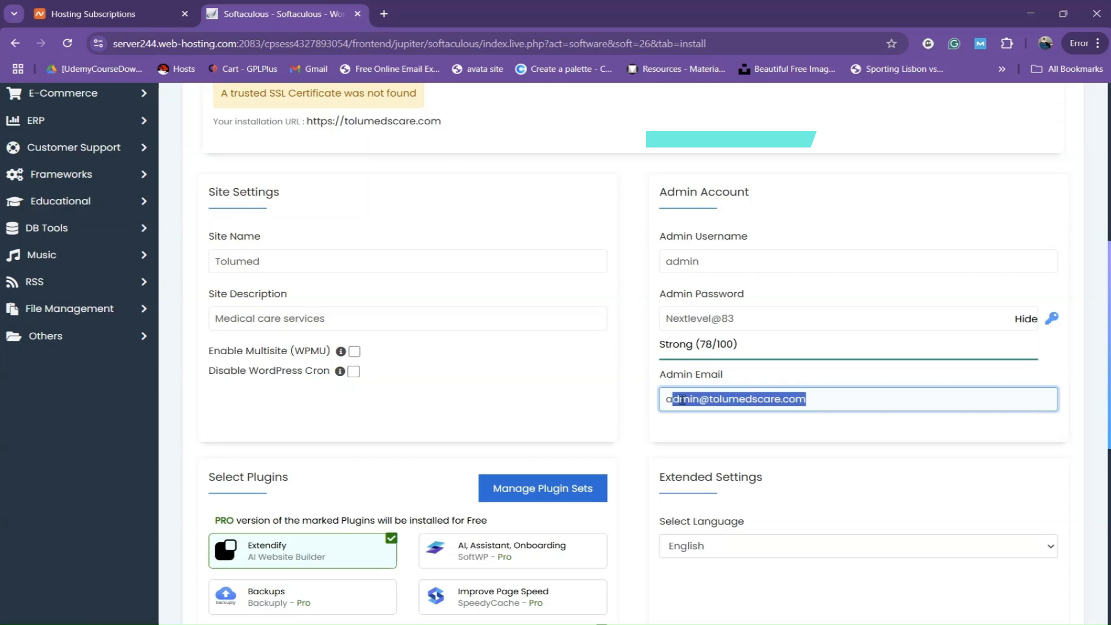
left_click(825, 399)
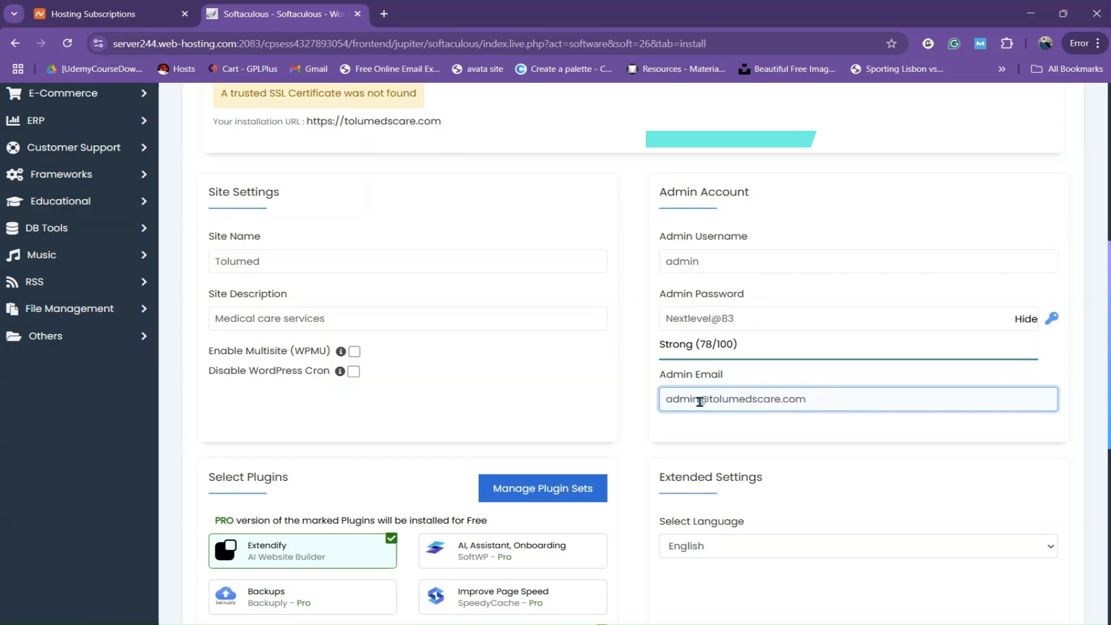
left_click_drag(815, 401, 642, 398)
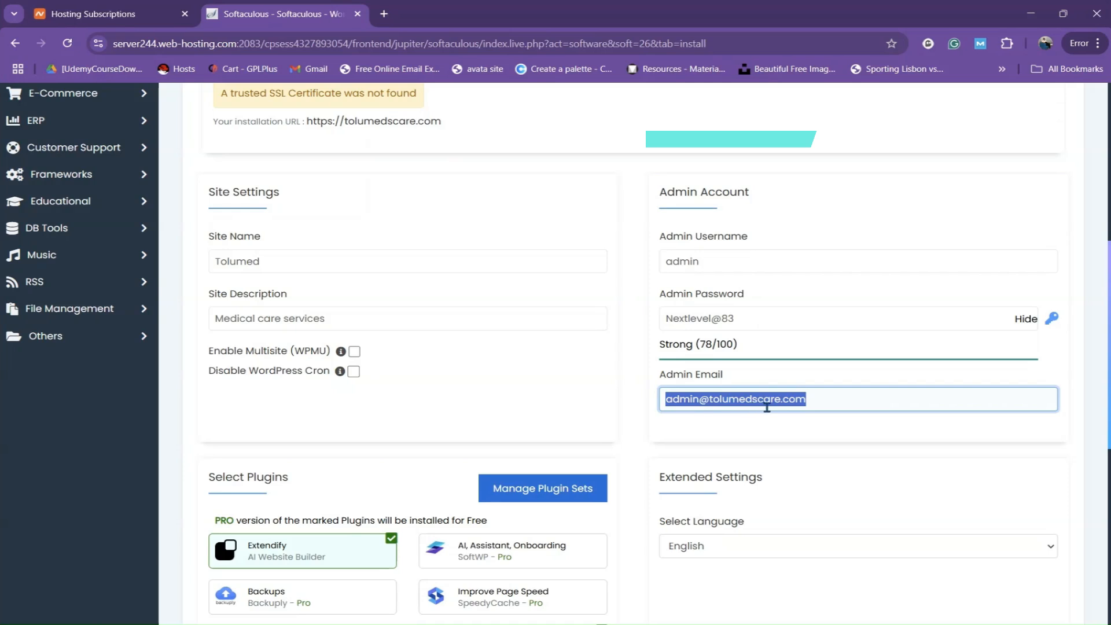
left_click(828, 431)
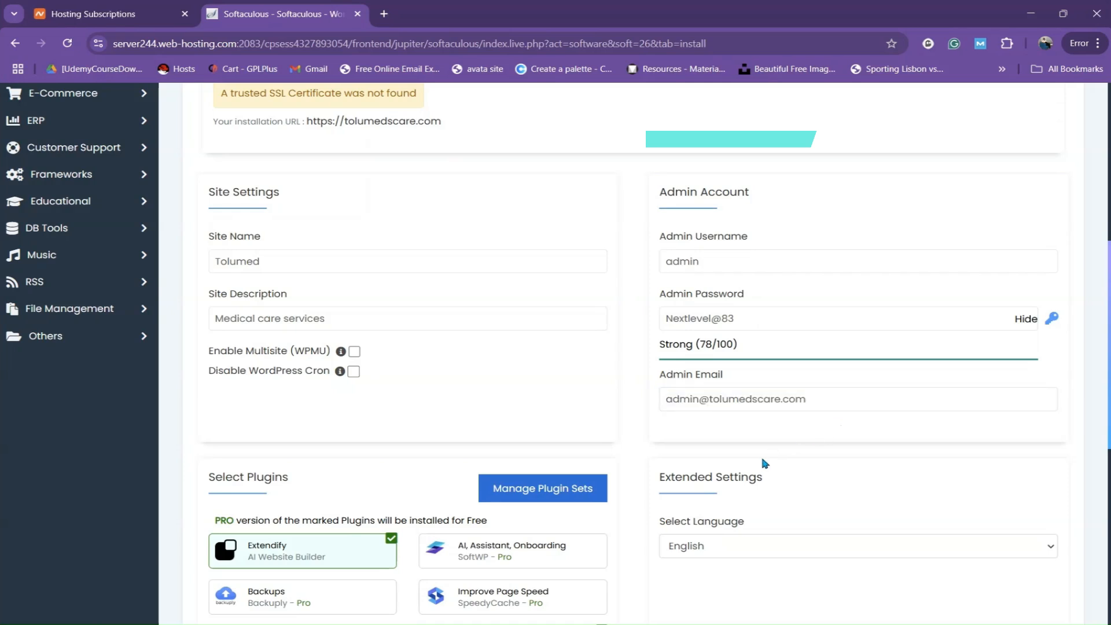
Review the plugin and language options on the filled form down to the Install button.
scroll(762, 461, "down", 2)
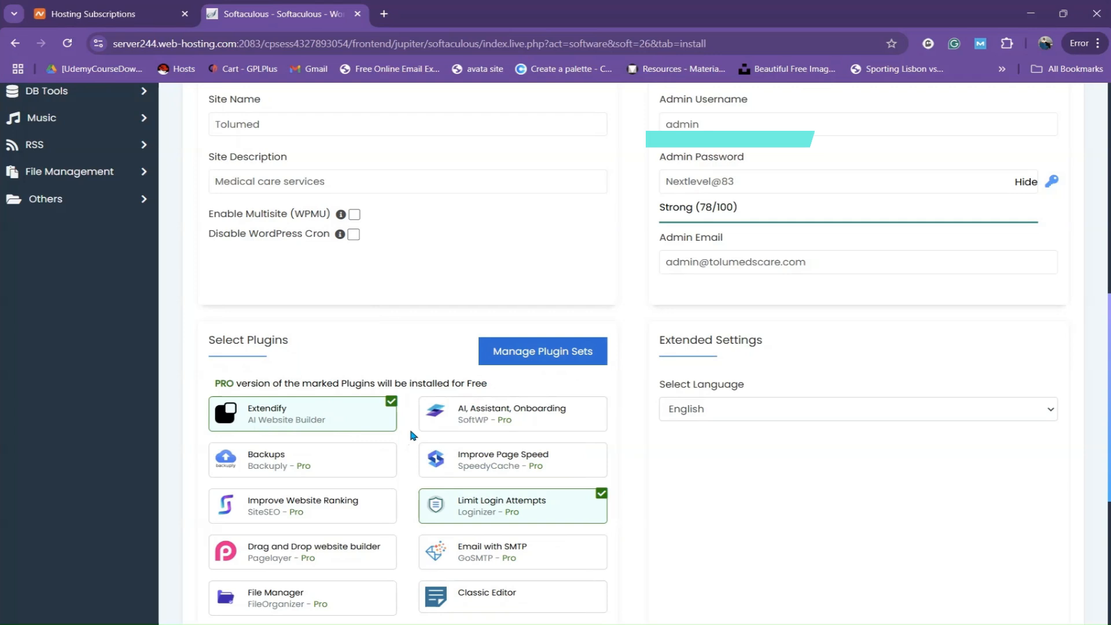
scroll(411, 431, "down", 1)
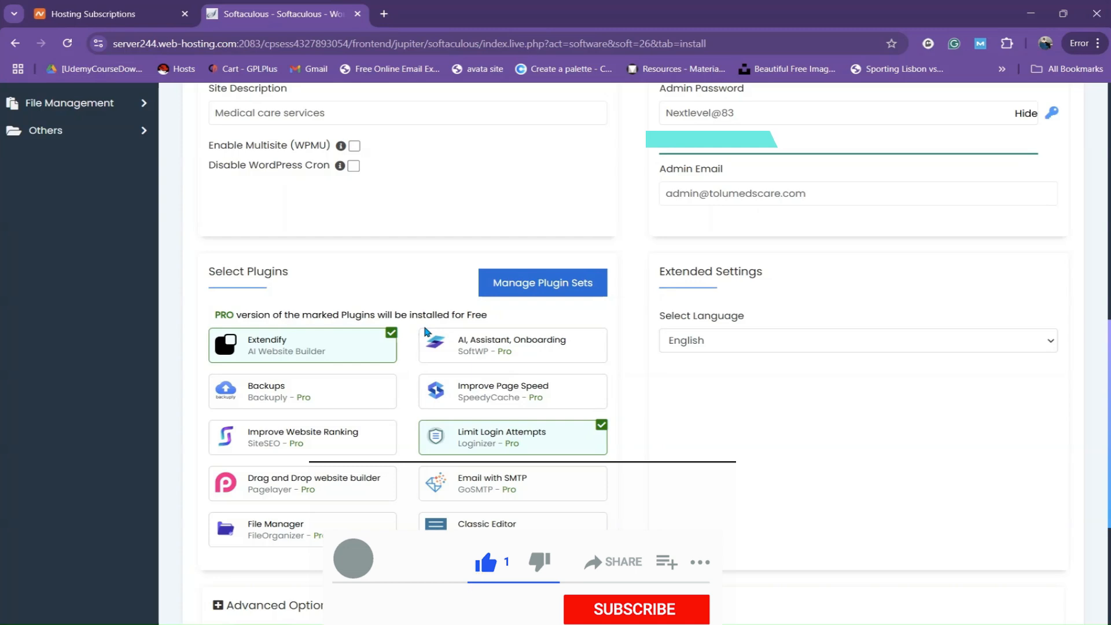
mouse_move(443, 340)
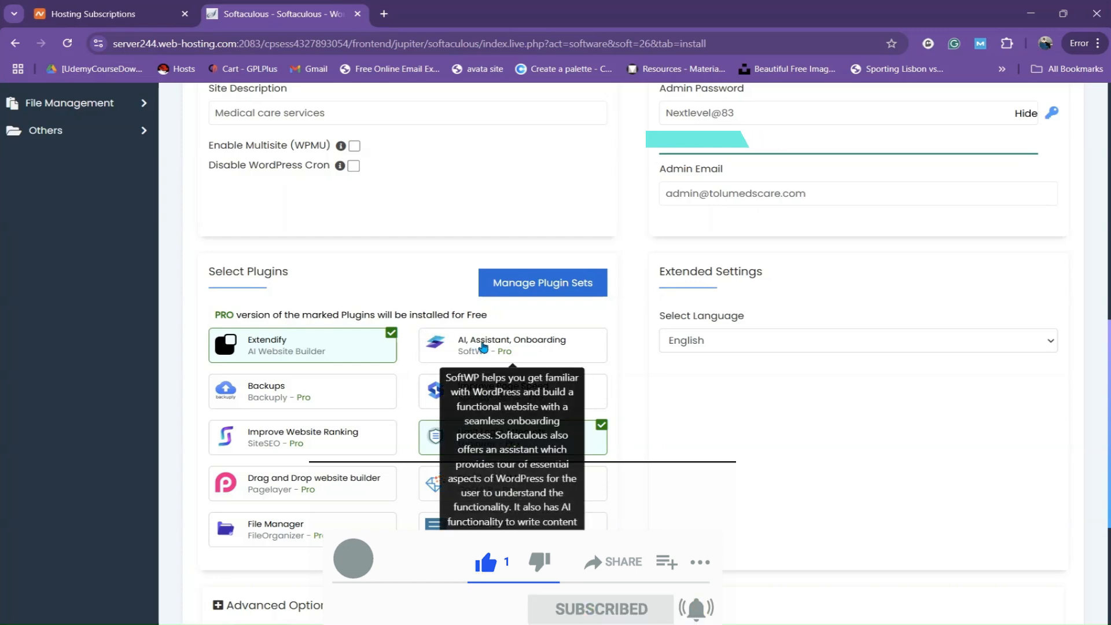
scroll(485, 346, "down", 4)
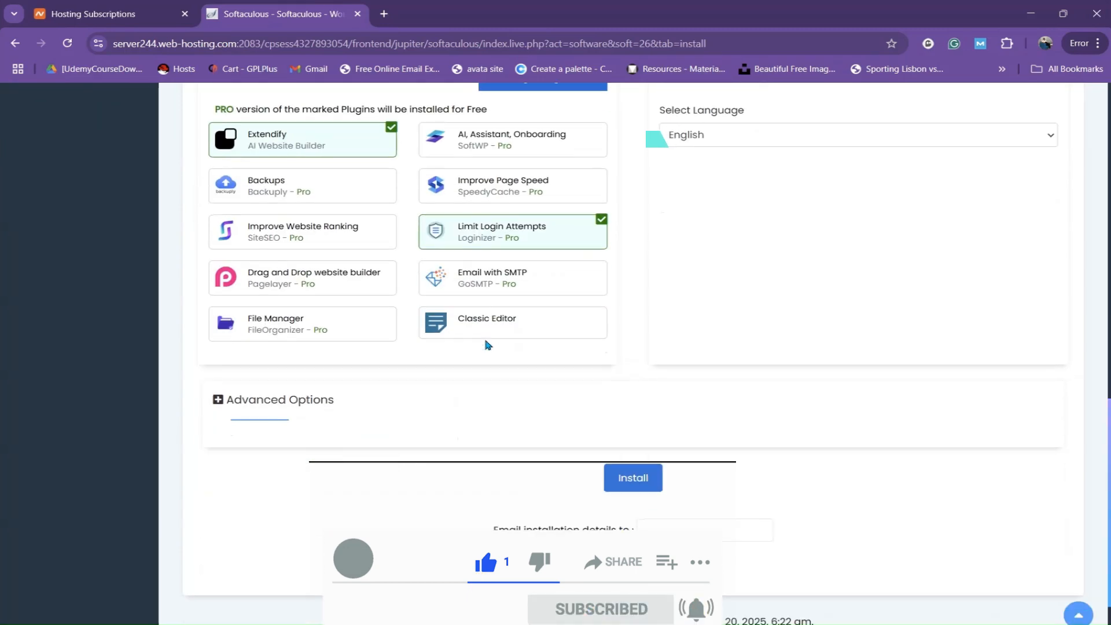
scroll(484, 345, "up", 12)
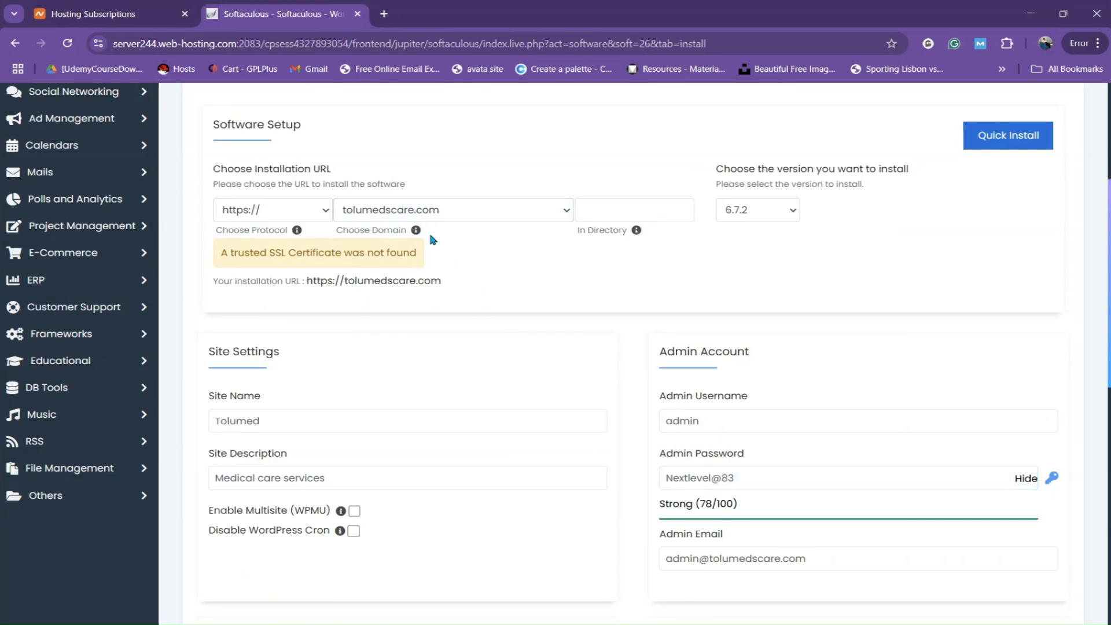
scroll(471, 317, "down", 6)
scroll(496, 398, "down", 5)
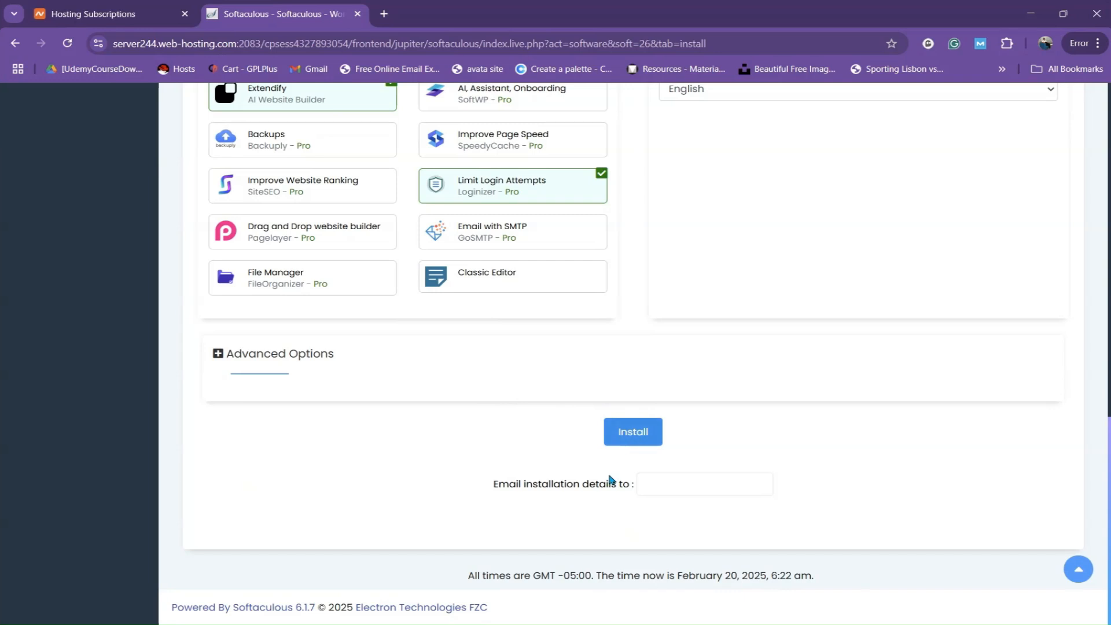
left_click(671, 487)
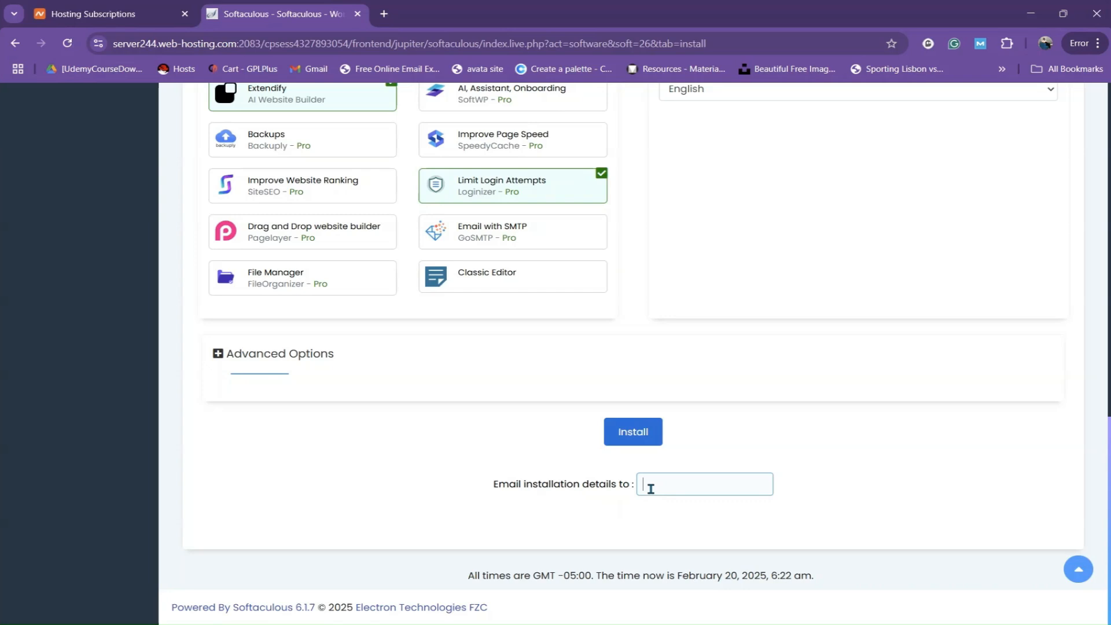
Attempt the install, dismiss the password-strength alert, and append two digits to the admin password.
left_click(628, 441)
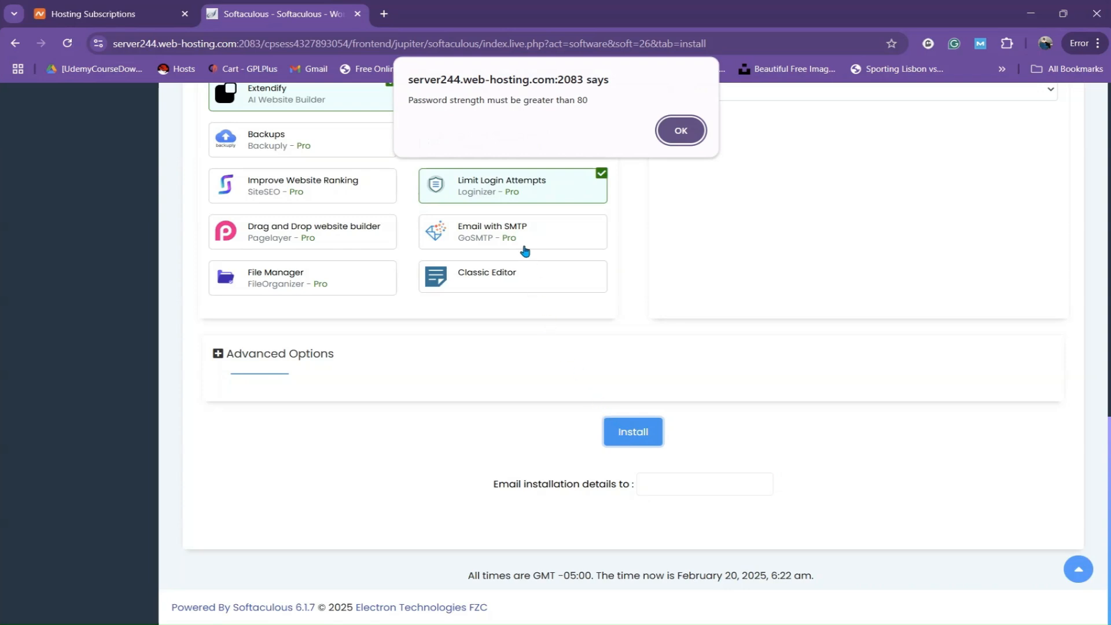
left_click(687, 139)
scroll(797, 444, "up", 6)
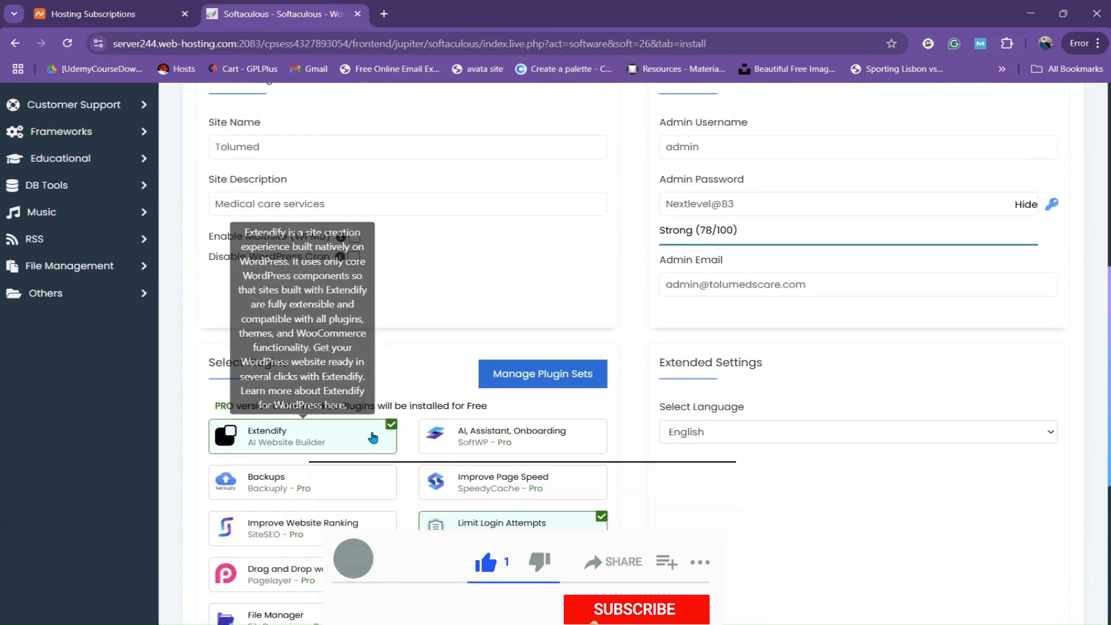
scroll(647, 388, "up", 2)
left_click(739, 341)
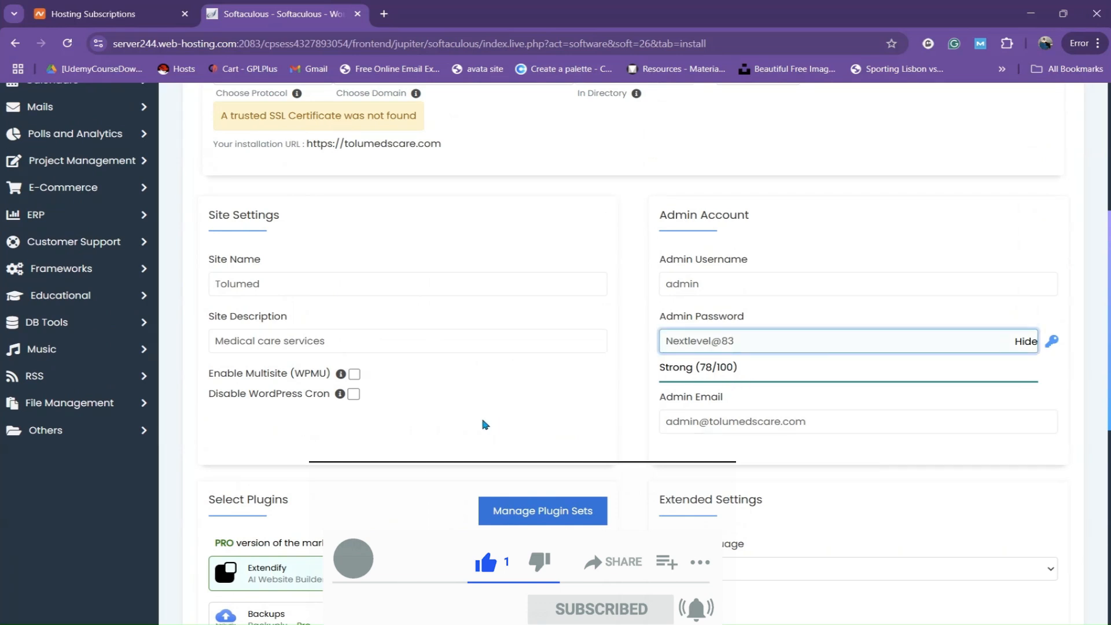
type("83")
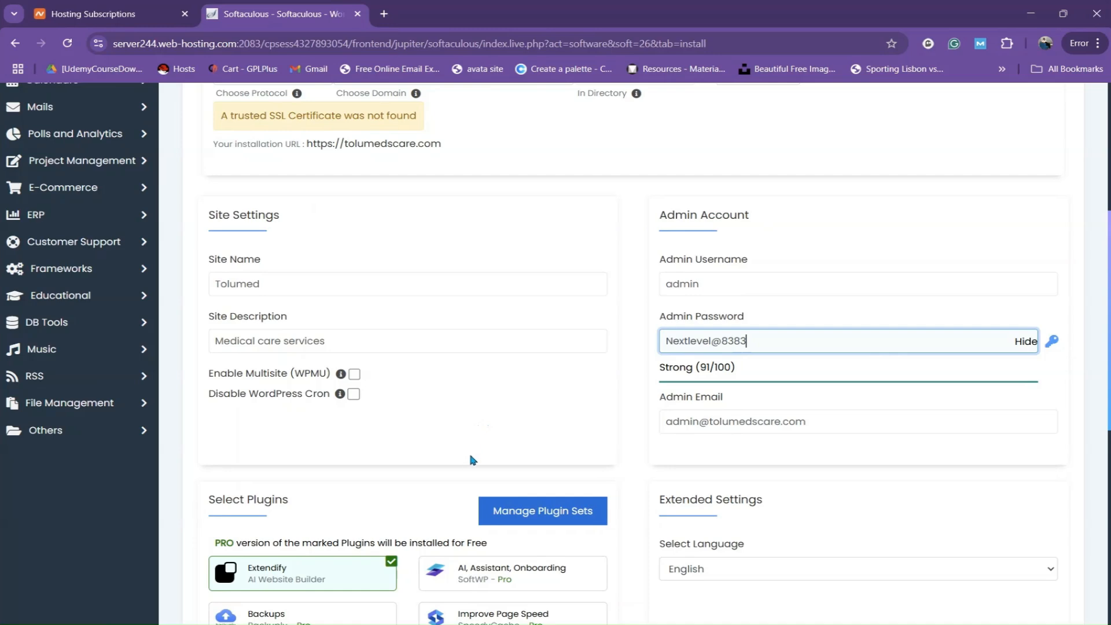
Start the WordPress installation again with the password now rated Strong (91/100).
scroll(686, 462, "down", 7)
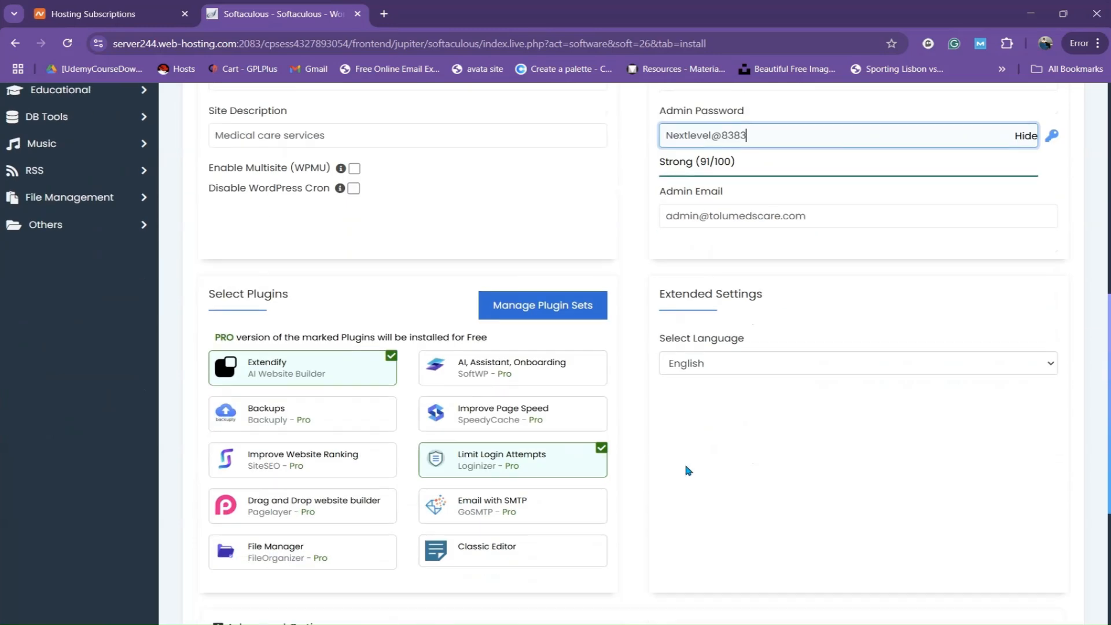
scroll(685, 469, "up", 10)
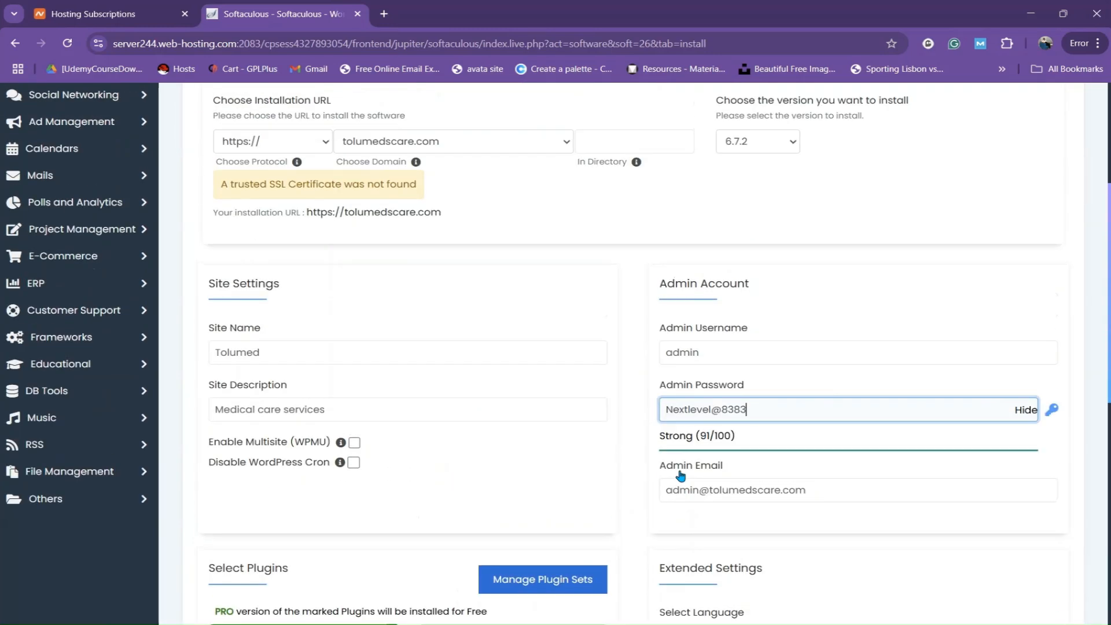
scroll(681, 471, "down", 4)
scroll(681, 473, "down", 6)
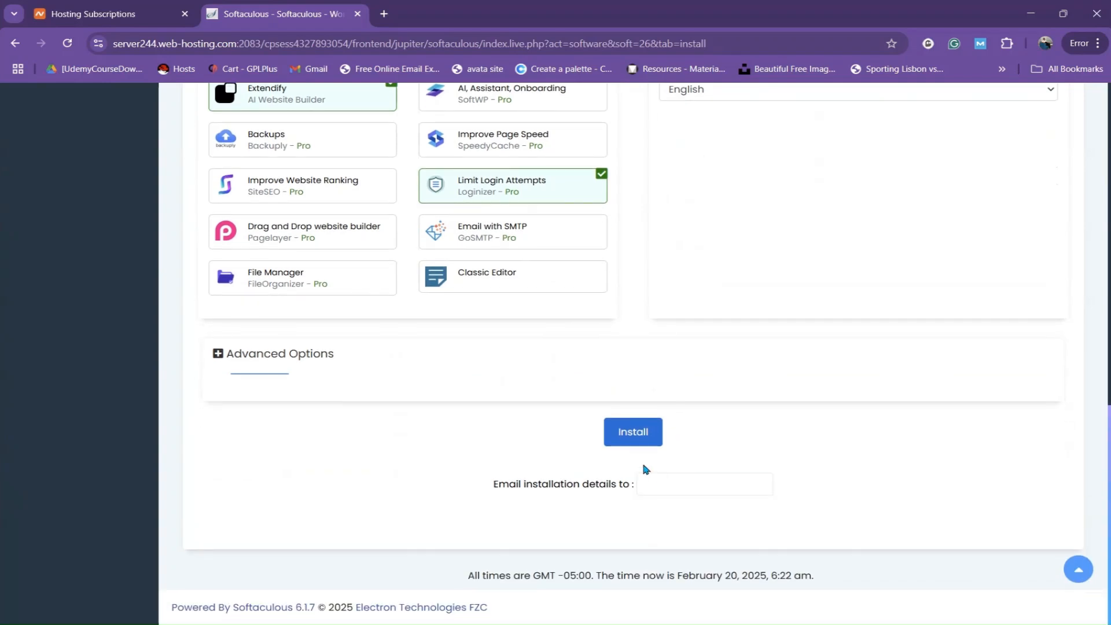
left_click(634, 444)
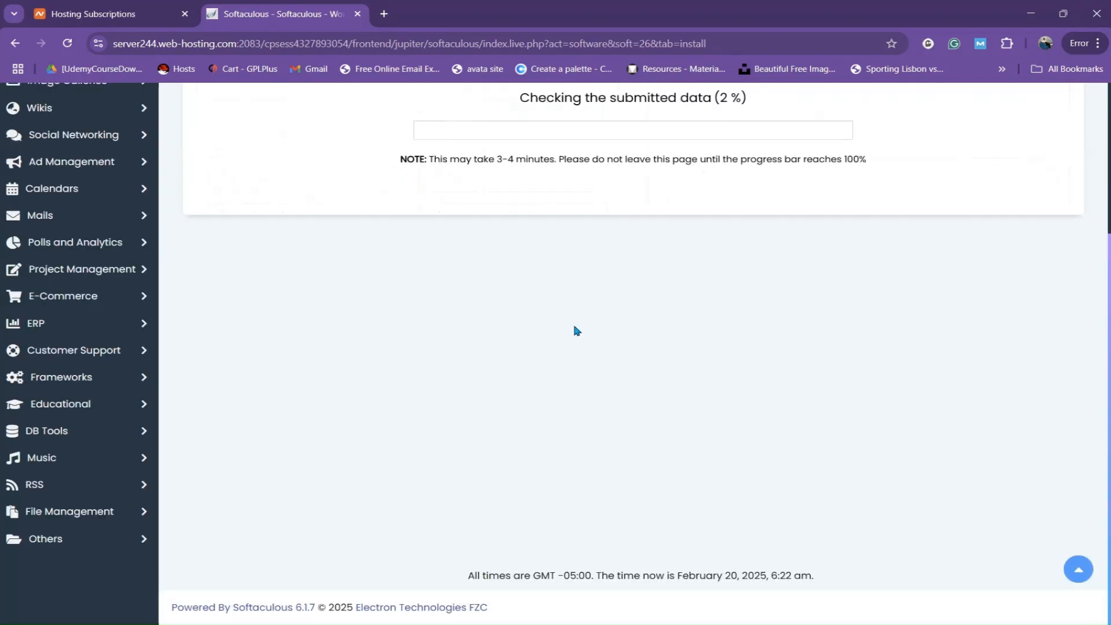
Let the installation progress to 100% until the success page lists the site and admin URLs.
scroll(572, 331, "up", 2)
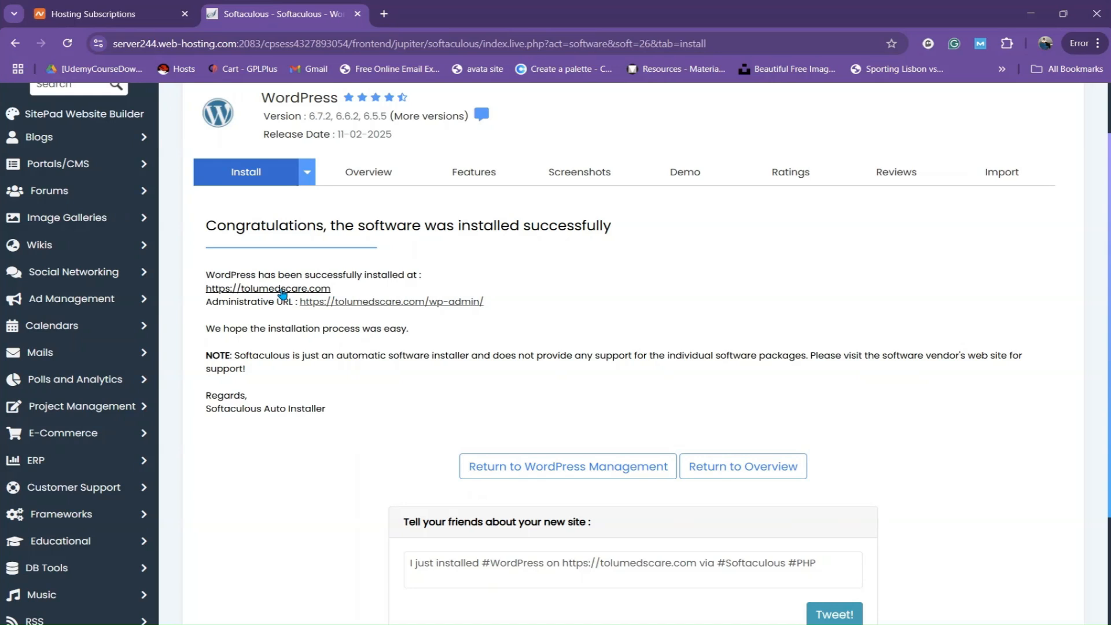
left_click(306, 301)
left_click(454, 18)
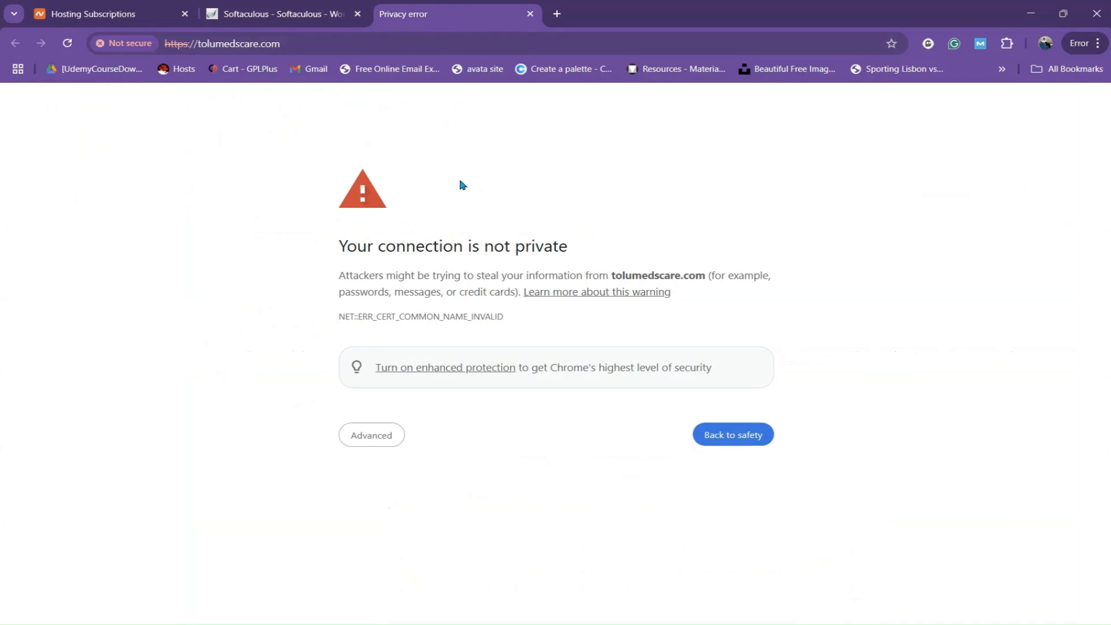
left_click(380, 435)
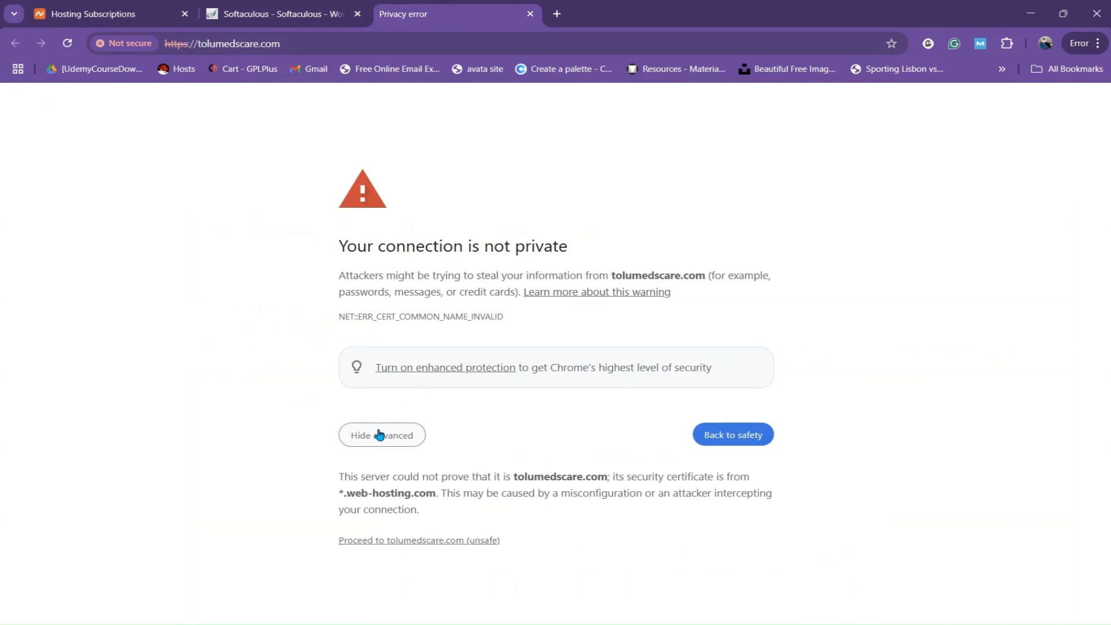
Proceed past the certificate warning to the Tolumed homepage, then return to the Softaculous success page.
left_click(464, 541)
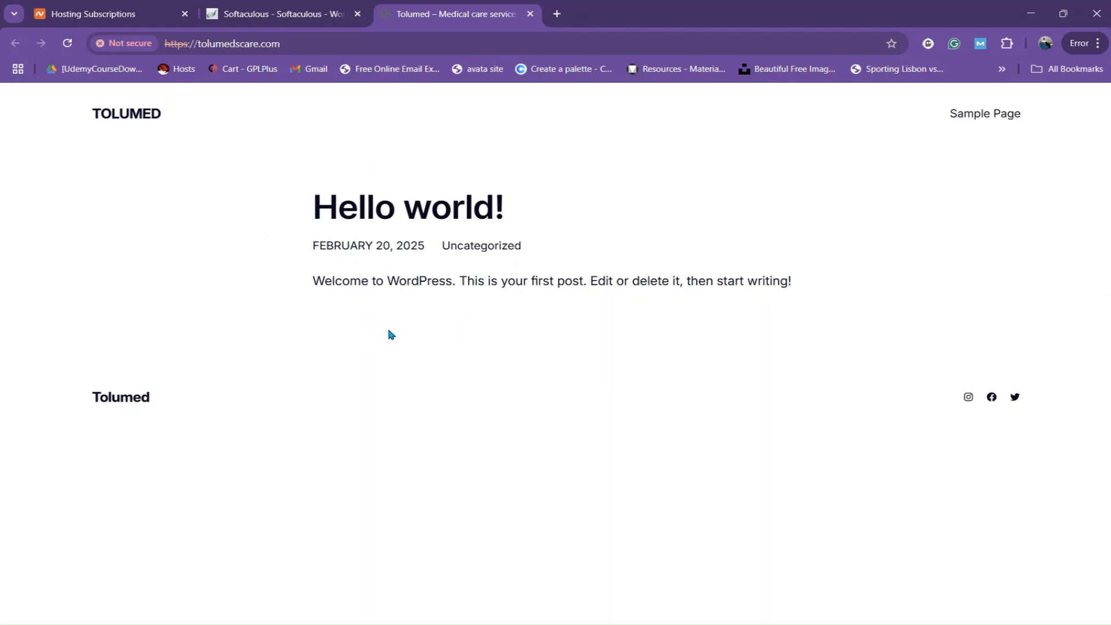
left_click(284, 15)
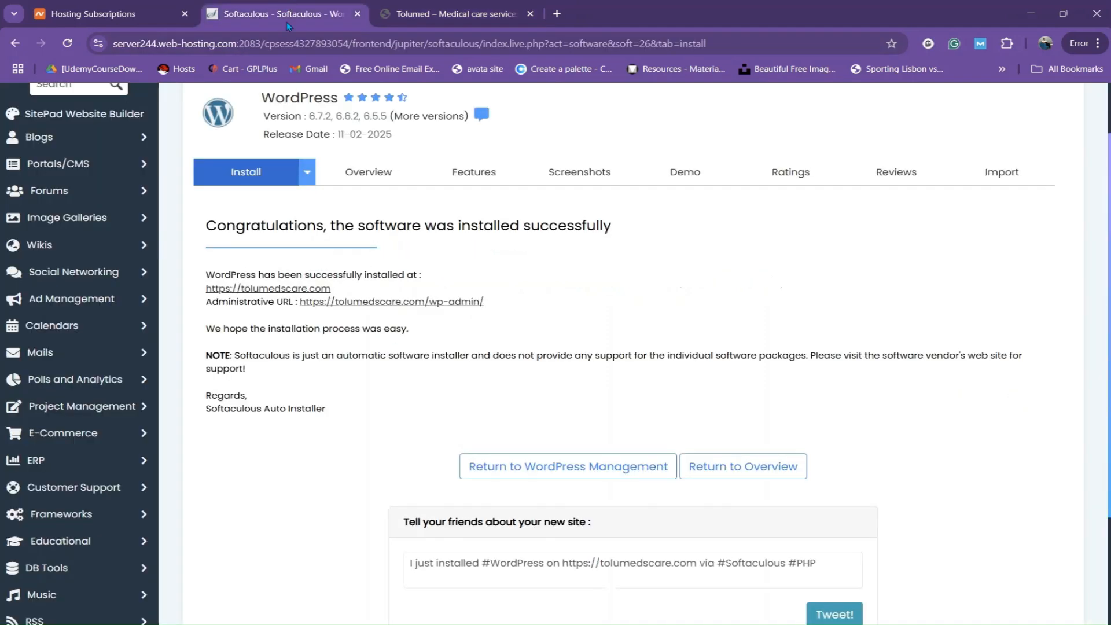
left_click(366, 303)
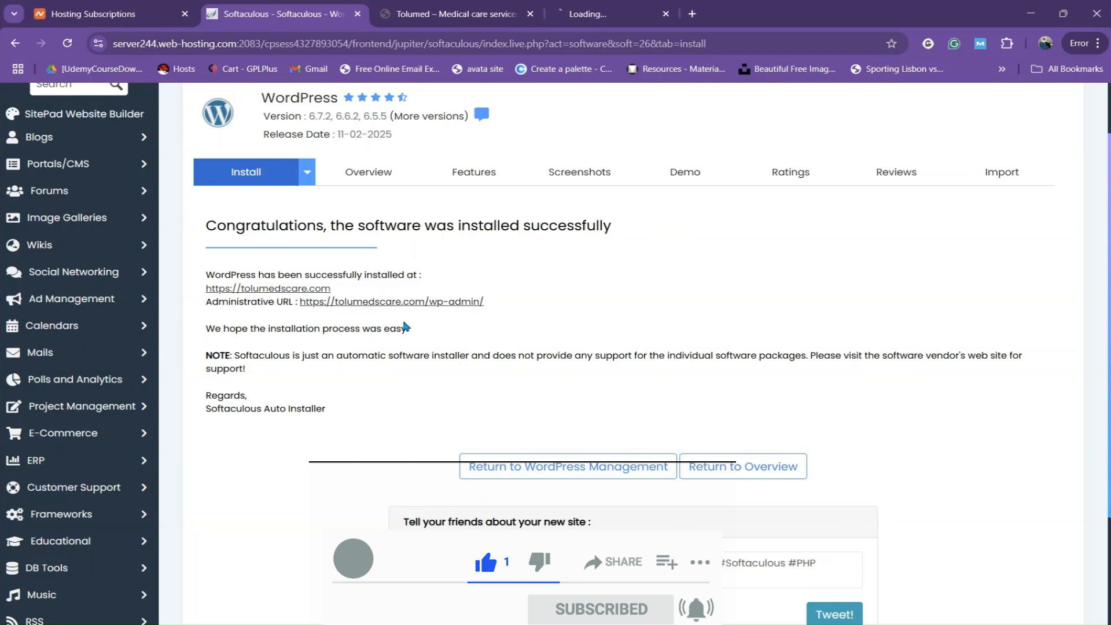
left_click(592, 11)
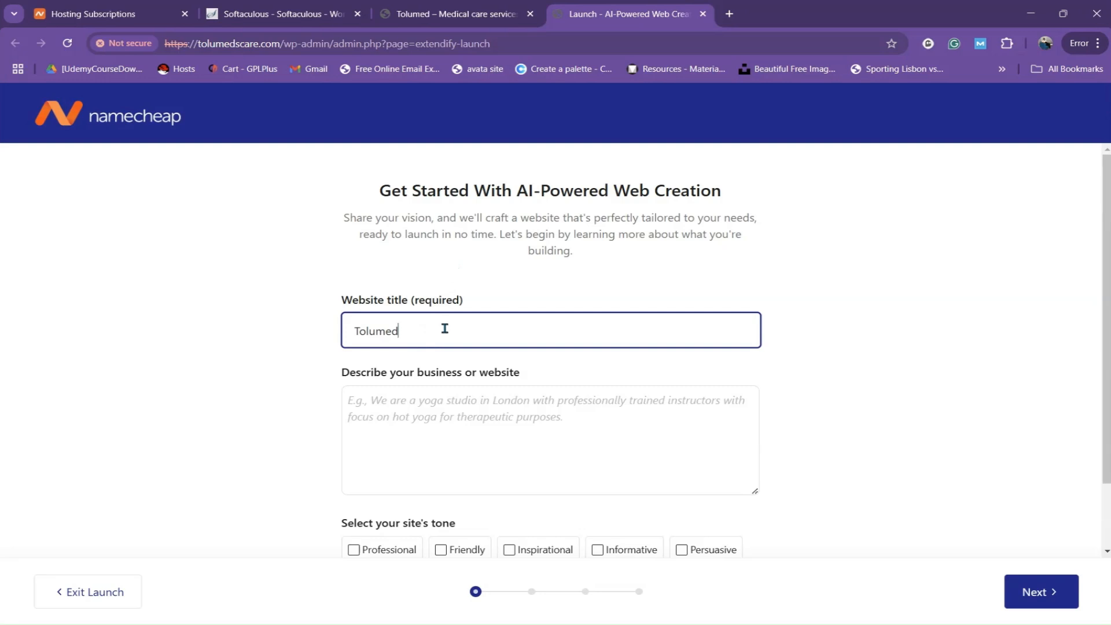
scroll(849, 457, "down", 2)
scroll(850, 463, "down", 1)
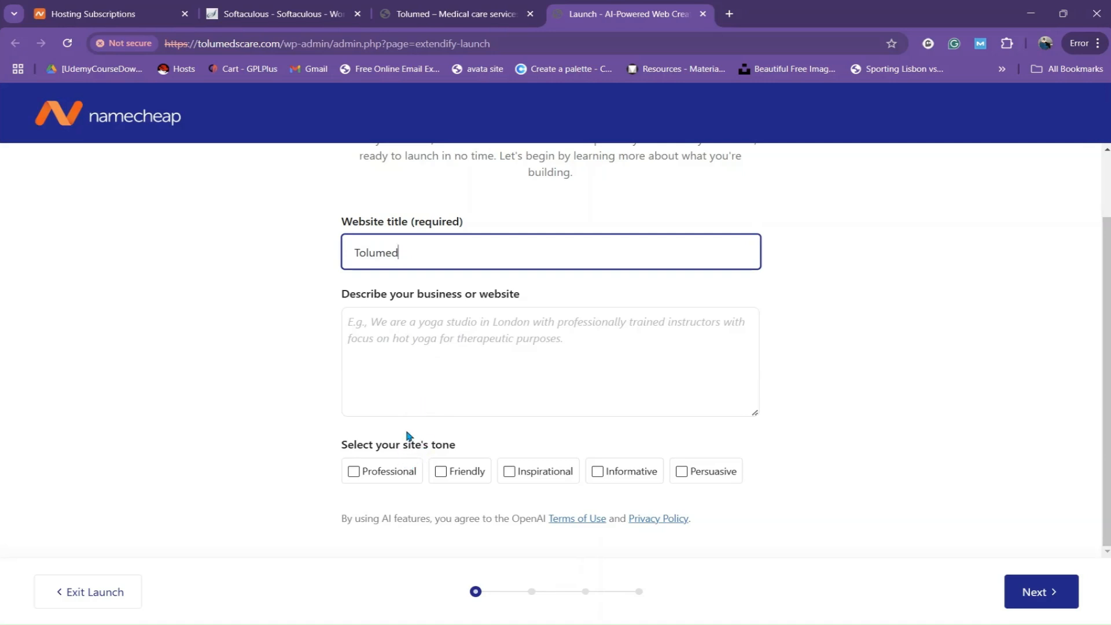
scroll(410, 435, "up", 1)
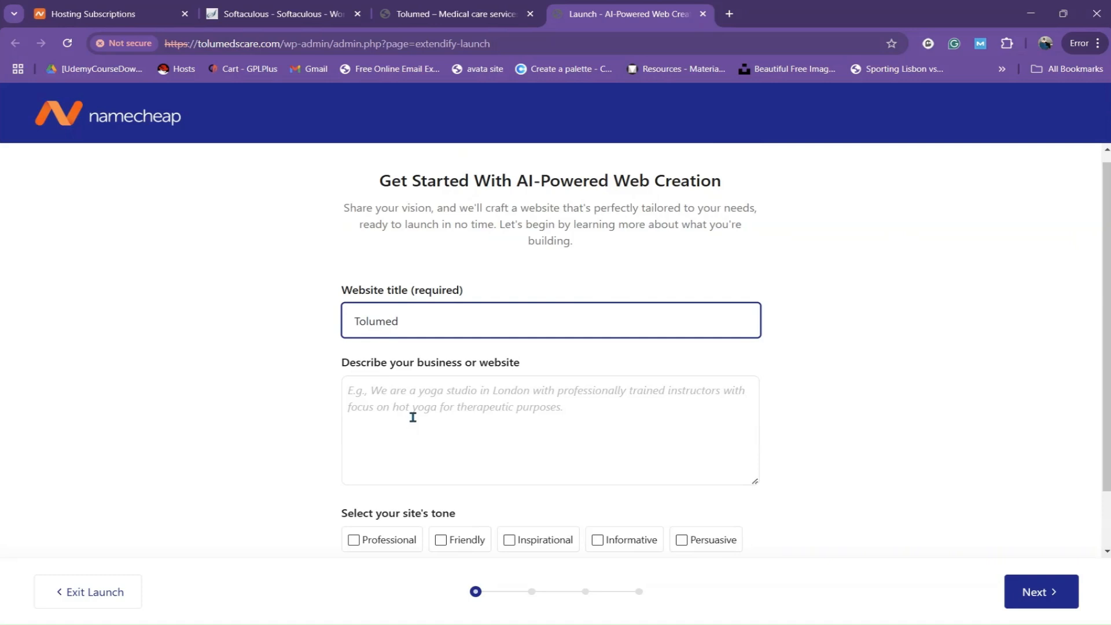
scroll(412, 416, "down", 1)
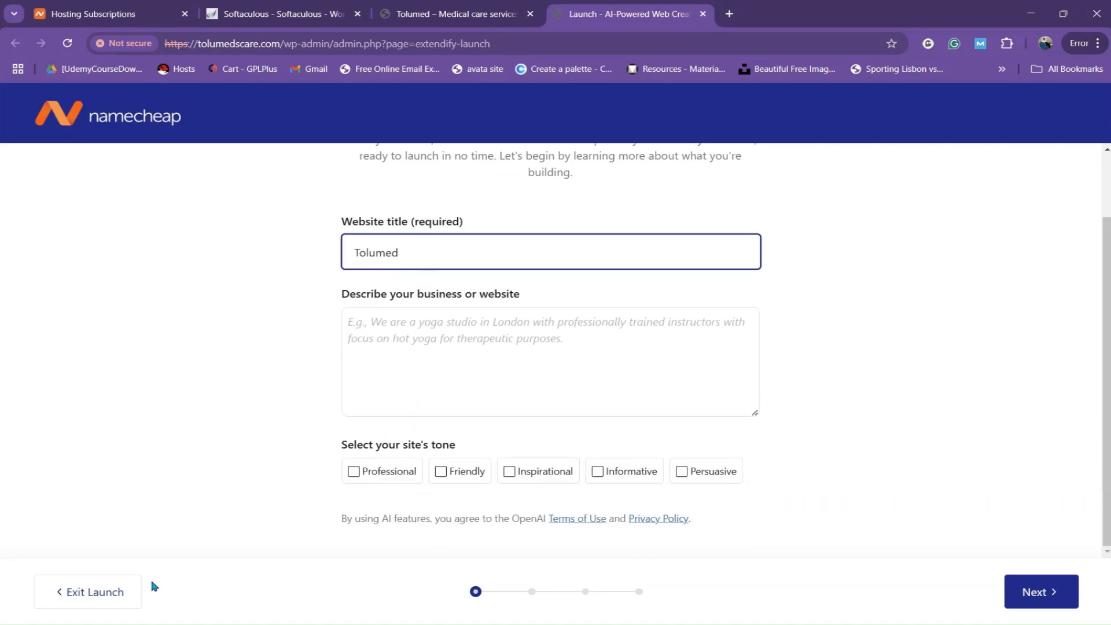
Exit the AI launch wizard and look over the Site Assistant dashboard's 0/10 Site Guide.
left_click(90, 598)
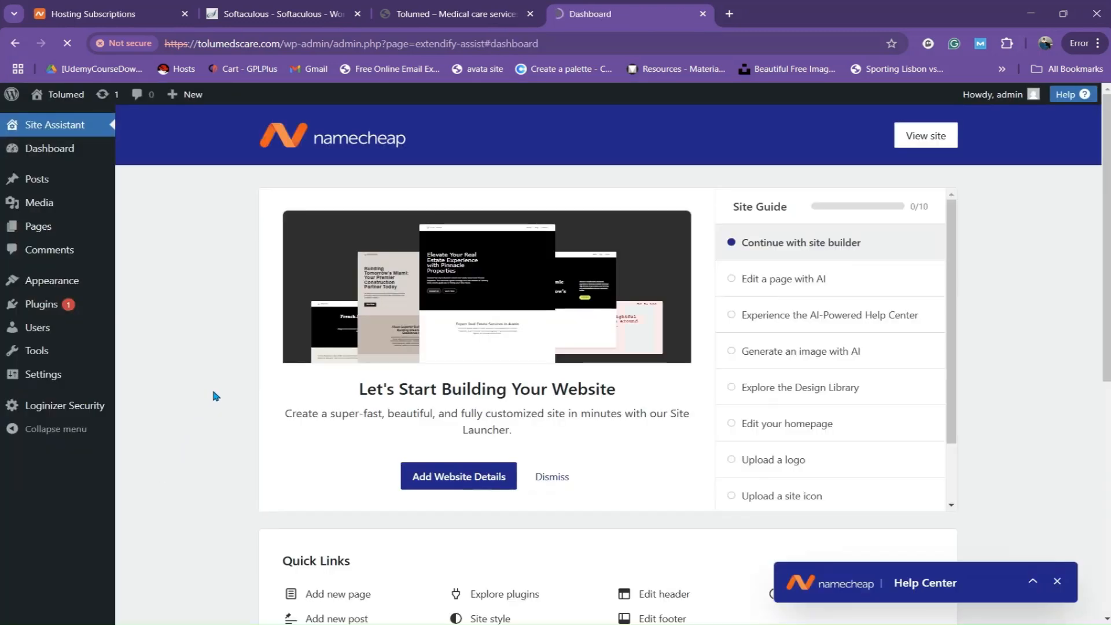
scroll(243, 395, "down", 2)
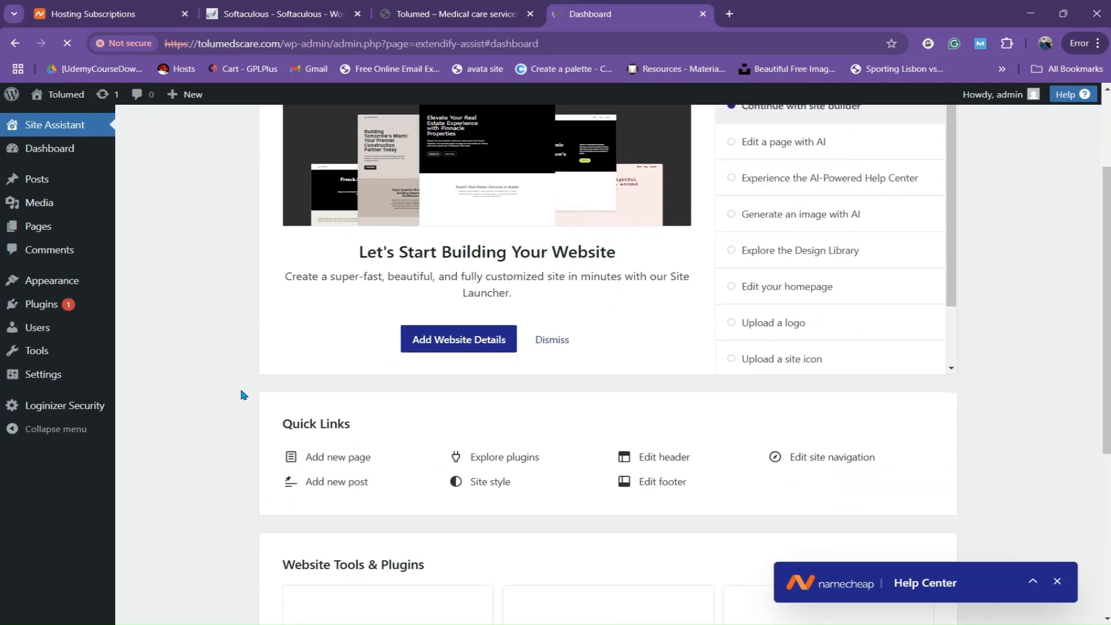
scroll(242, 393, "down", 4)
scroll(242, 393, "up", 6)
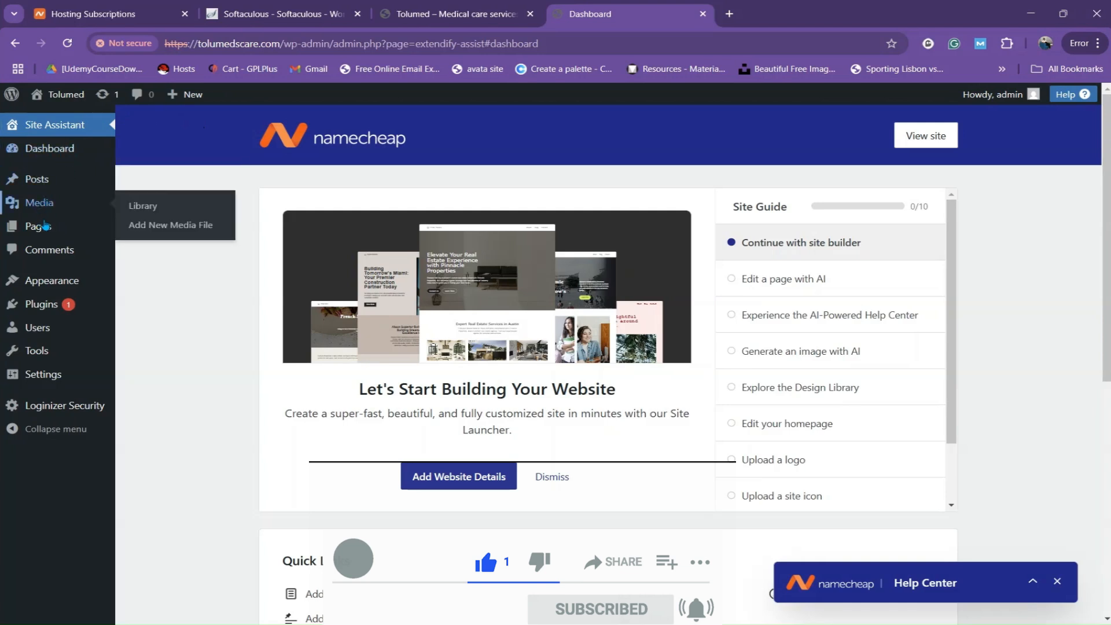
mouse_move(62, 298)
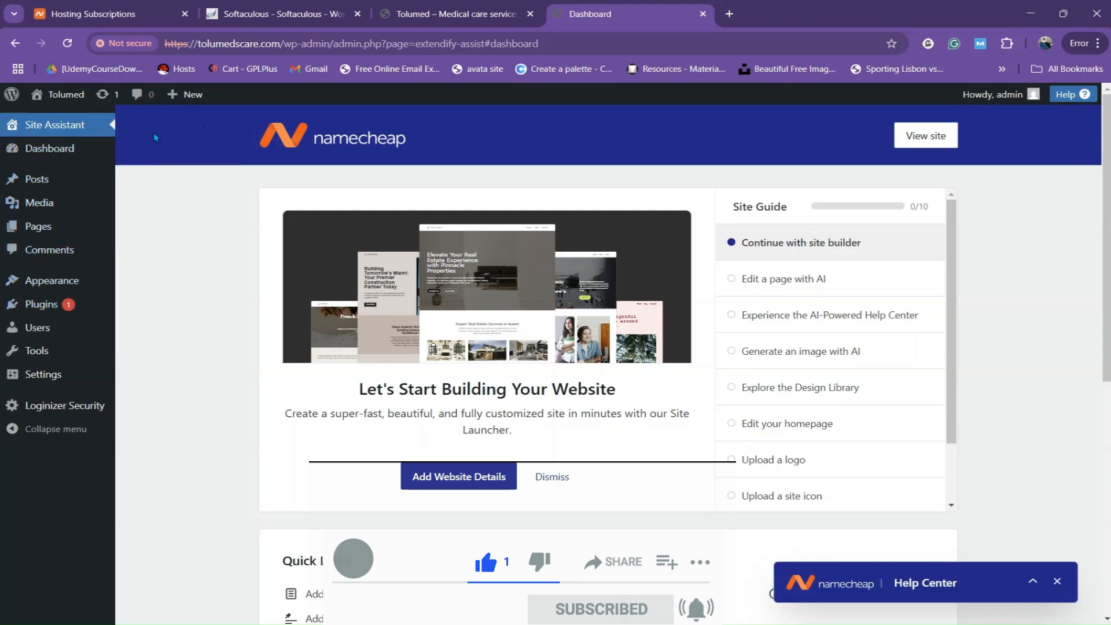